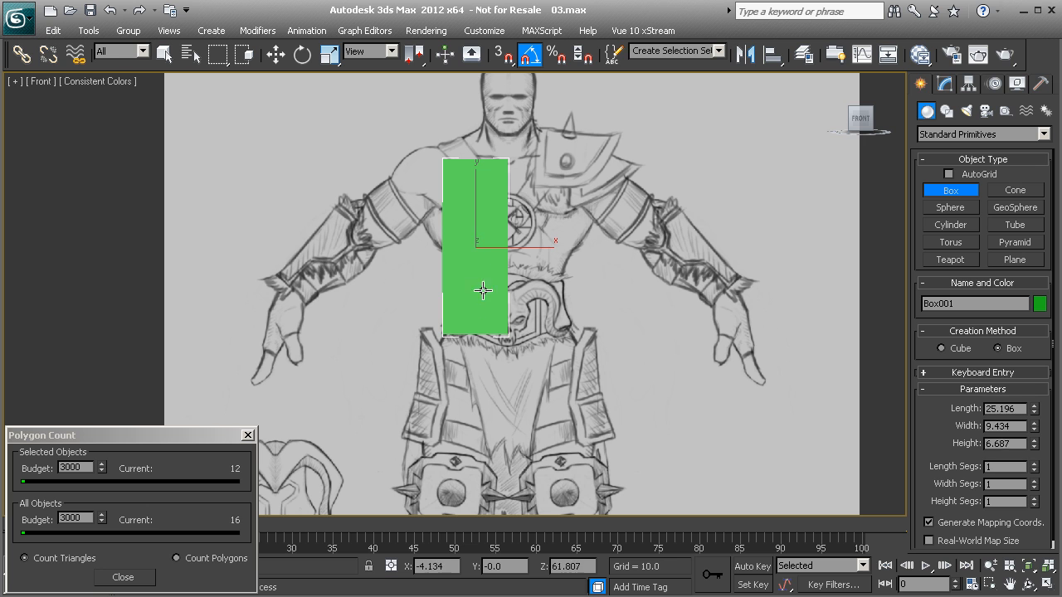
Step: Finish the box over one half of the front-view torso at about 13.6 height and show its editable parameters
{"action": "left_click", "coordinate": [489, 296]}
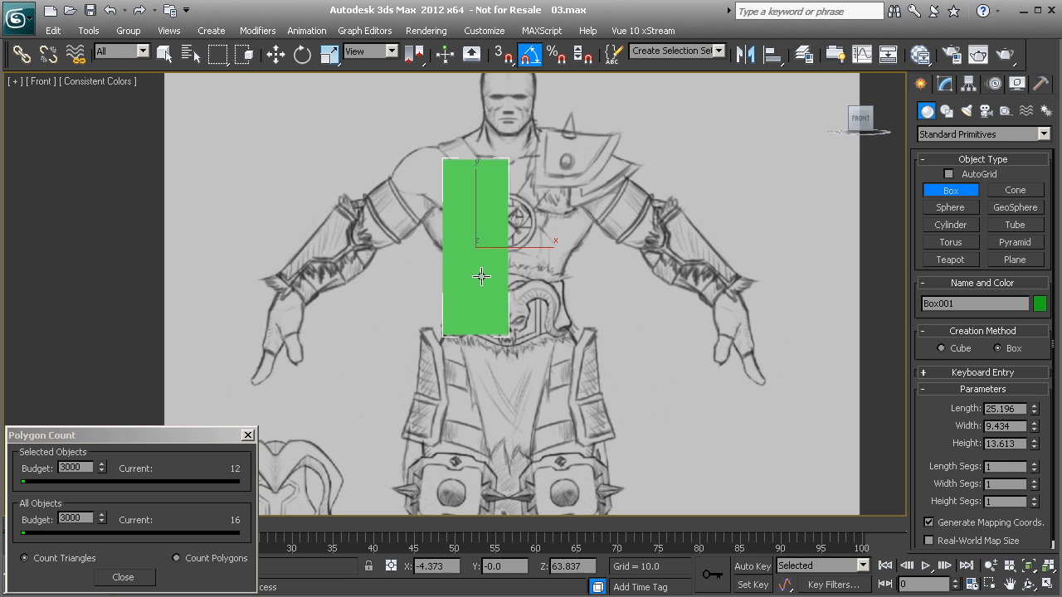
{"action": "key", "text": "w"}
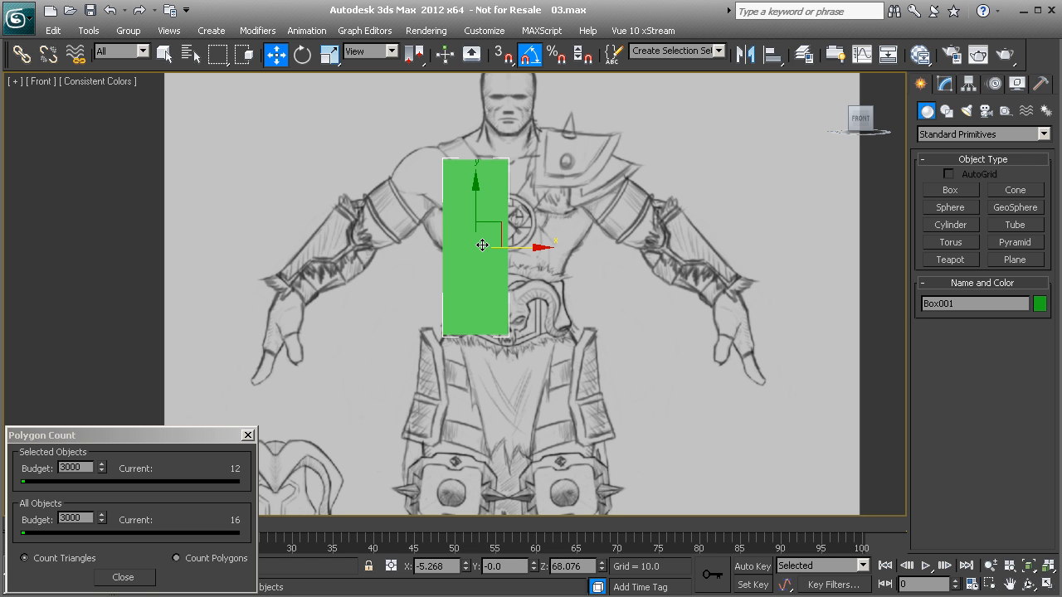
{"action": "left_click", "coordinate": [944, 85]}
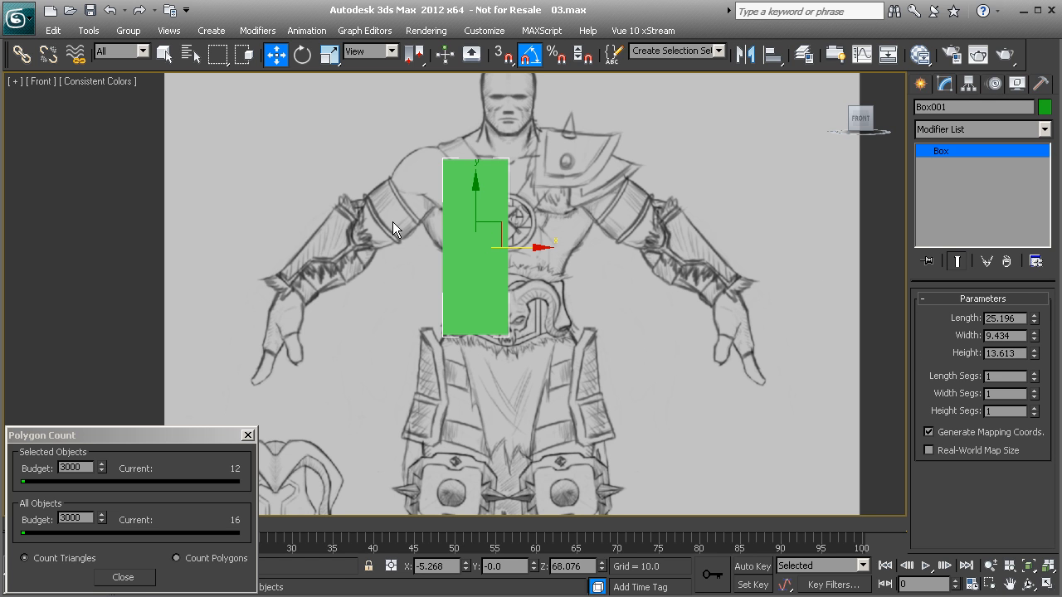
Step: Turn on edged faces for the view and set the box's length segments to 4
{"action": "key", "text": "F4"}
{"action": "middle_click_drag", "start_coordinate": [192, 132], "coordinate": [316, 150]}
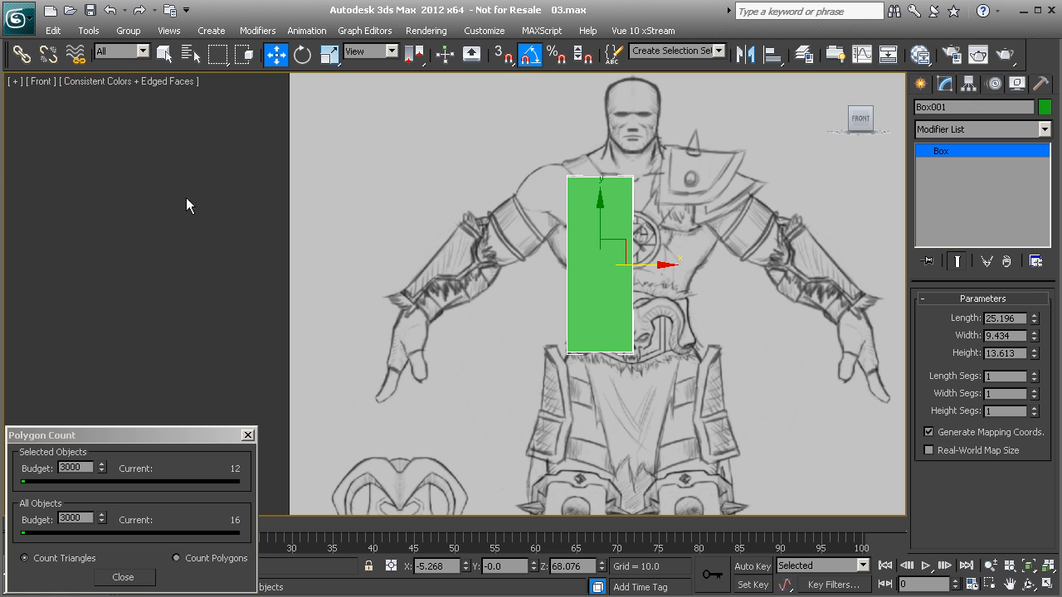
{"action": "mouse_move", "coordinate": [463, 277]}
{"action": "middle_mouse_down"}
{"action": "mouse_move", "coordinate": [400, 235]}
{"action": "mouse_move", "coordinate": [328, 261]}
{"action": "mouse_move", "coordinate": [442, 273]}
{"action": "middle_mouse_up"}
{"action": "scroll", "coordinate": [456, 266], "scroll_direction": "up", "scroll_amount": 1}
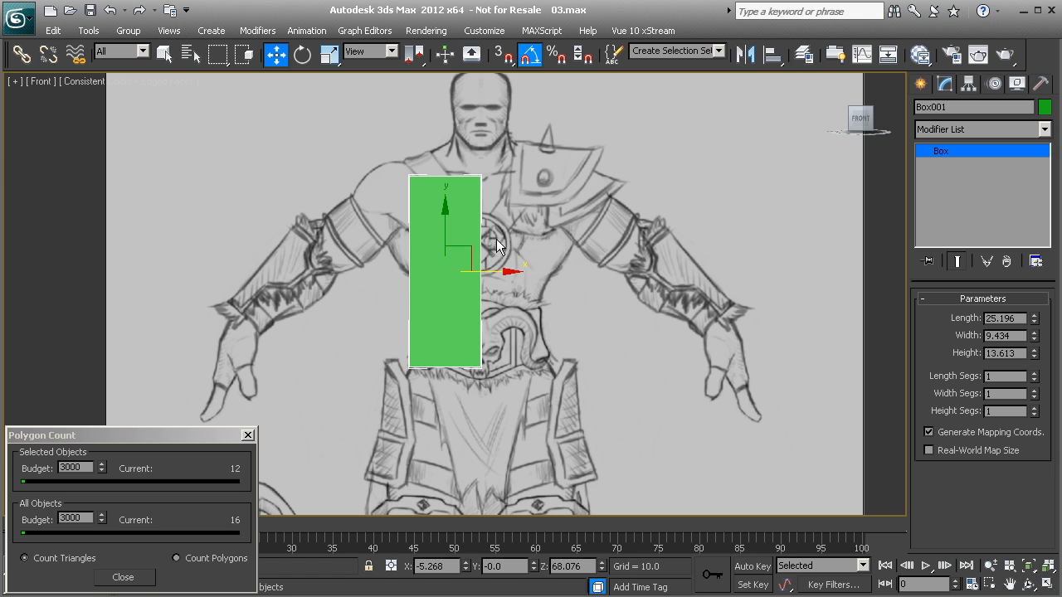
{"action": "left_click", "coordinate": [1034, 374]}
{"action": "left_click", "coordinate": [1034, 373]}
{"action": "left_click", "coordinate": [1035, 373]}
Step: Check the box in perspective and set its height segments to 2, with width segments at 1
{"action": "key", "text": "p"}
{"action": "middle_click_drag", "start_coordinate": [322, 303], "coordinate": [579, 354], "text": "alt"}
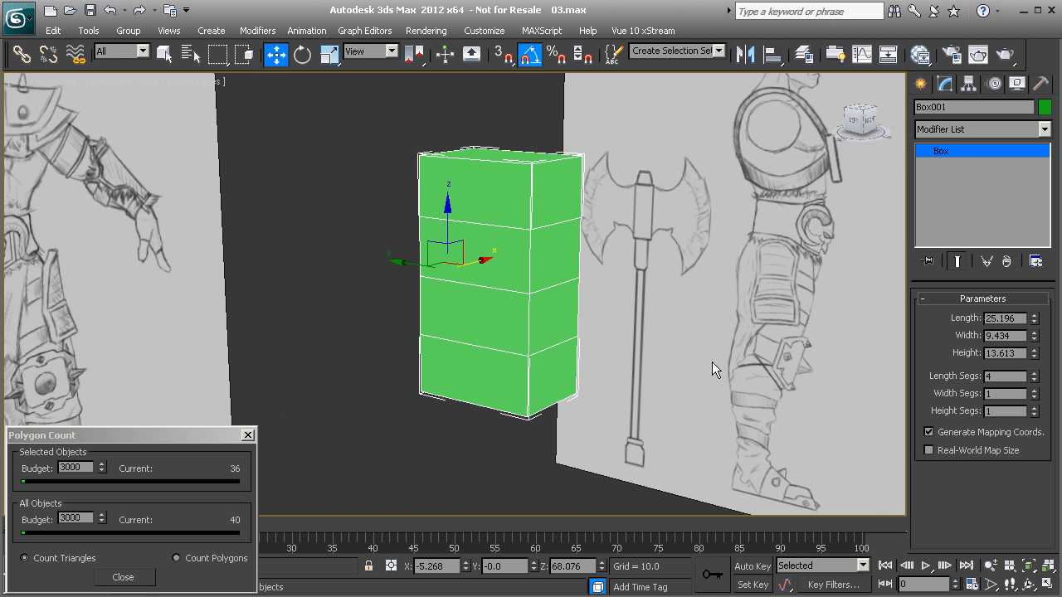
{"action": "left_click", "coordinate": [1034, 391]}
{"action": "left_click", "coordinate": [1034, 398]}
{"action": "left_click", "coordinate": [1034, 407]}
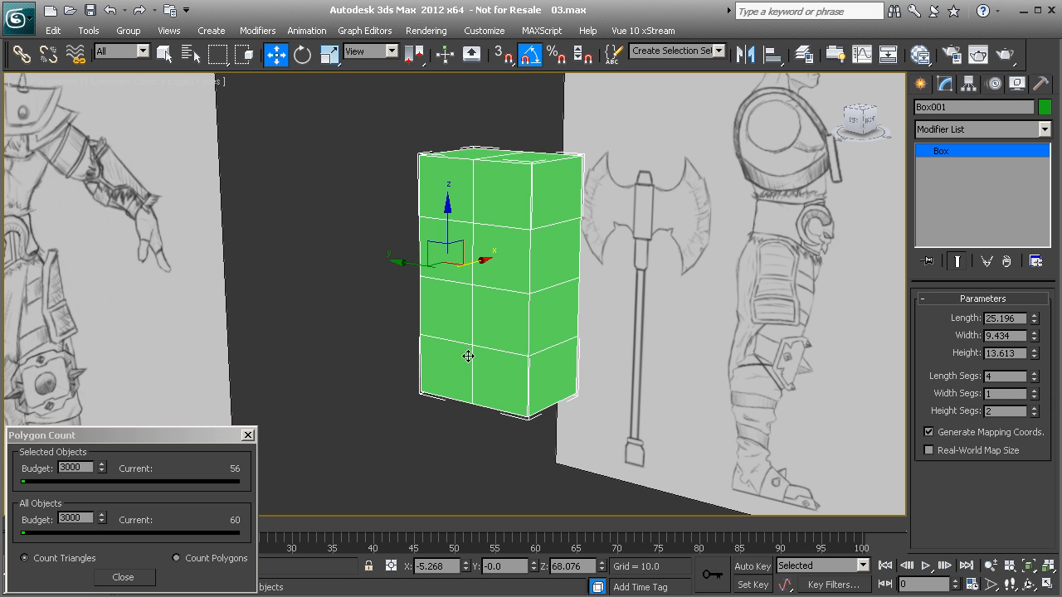
Step: In the Front view, set the box's length to 24, width to 10 and height to 14
{"action": "middle_click_drag", "start_coordinate": [554, 311], "coordinate": [507, 310], "text": "alt"}
{"action": "key", "text": "f"}
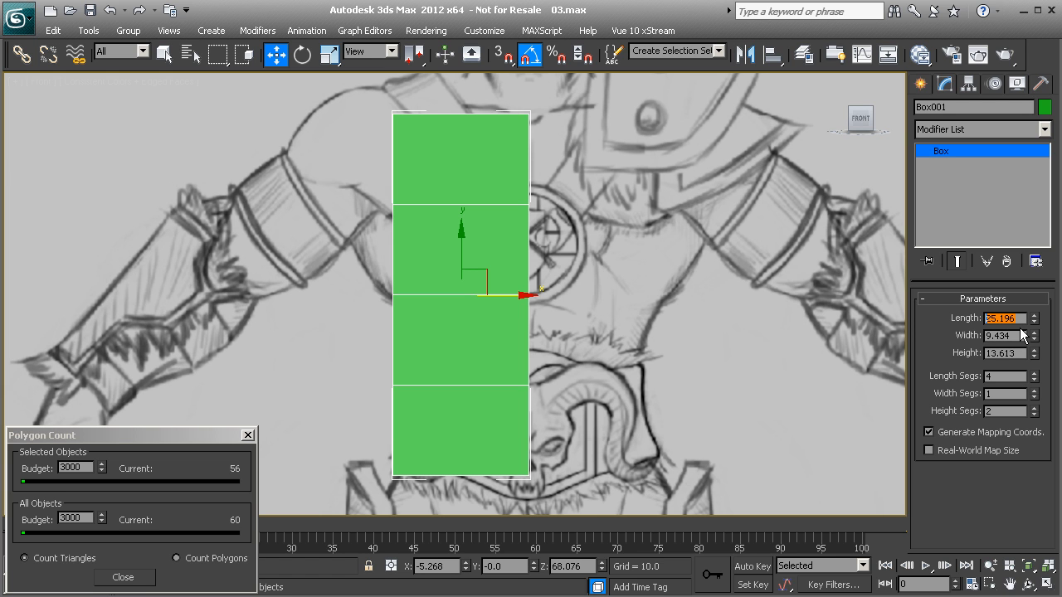
{"action": "type", "text": "24"}
{"action": "key", "text": "Return"}
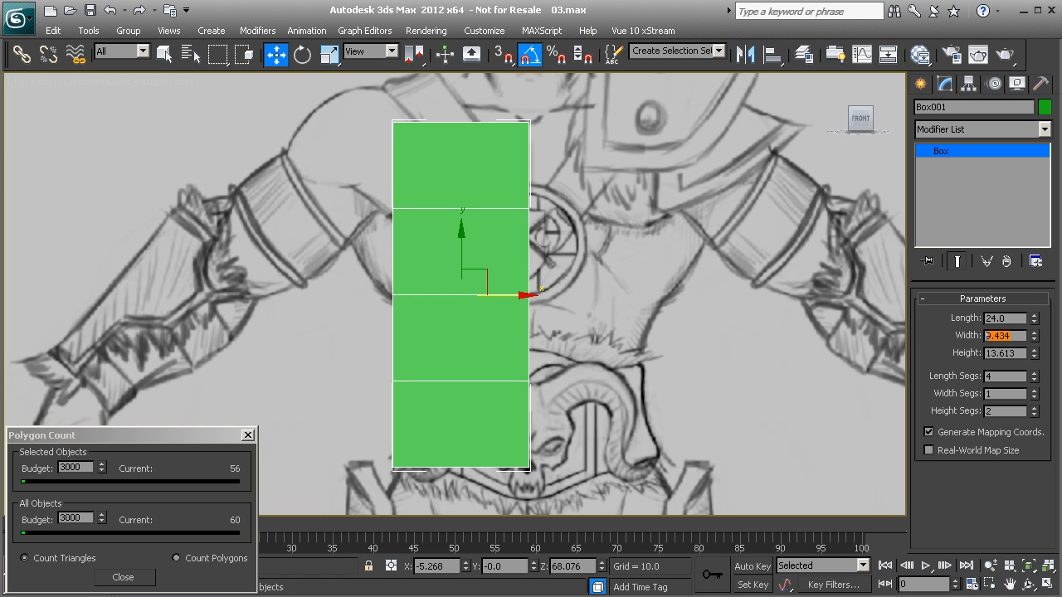
{"action": "type", "text": "10"}
{"action": "key", "text": "Return"}
{"action": "key", "text": "Tab"}
{"action": "type", "text": "1"}
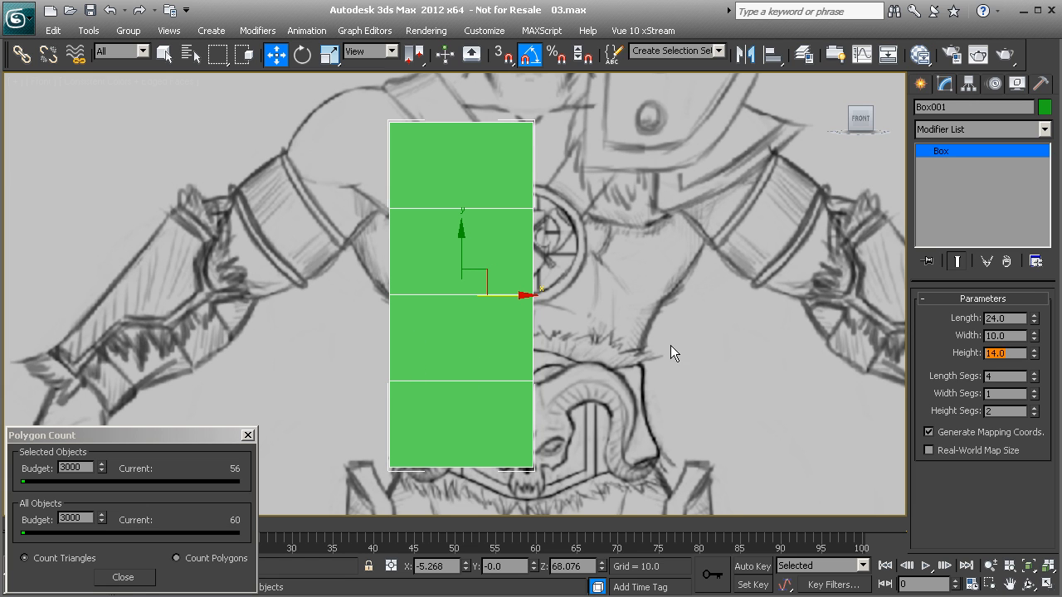
Step: Convert the box to an Editable Poly
{"action": "right_click", "coordinate": [485, 281]}
{"action": "mouse_move", "coordinate": [525, 431]}
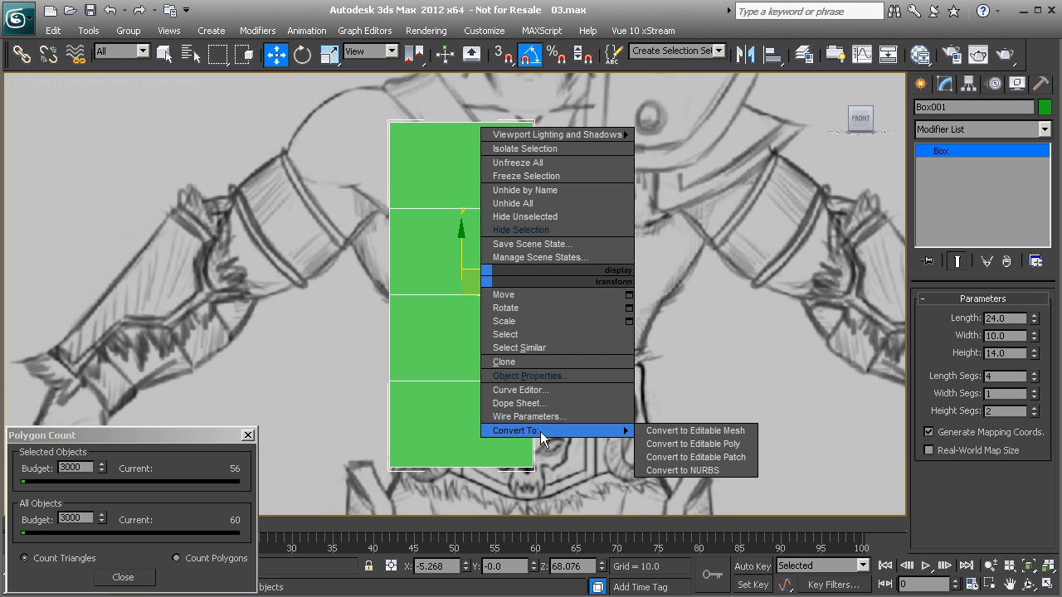
{"action": "left_click", "coordinate": [670, 443]}
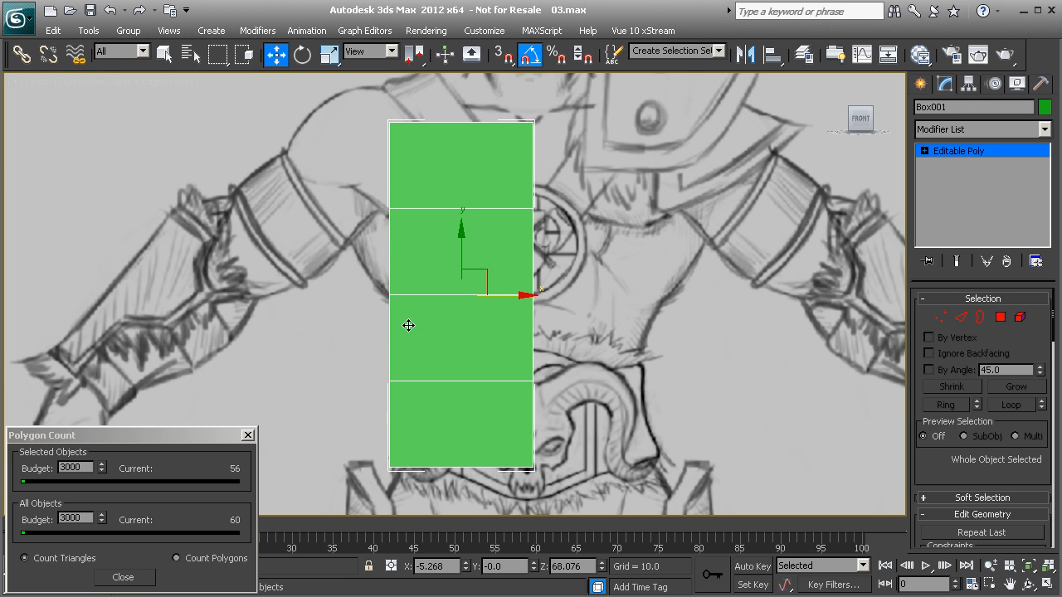
Step: Enter vertex editing and make the box see-through so the torso sketch shows behind it
{"action": "left_click", "coordinate": [940, 317]}
{"action": "middle_click_drag", "start_coordinate": [292, 208], "coordinate": [301, 258]}
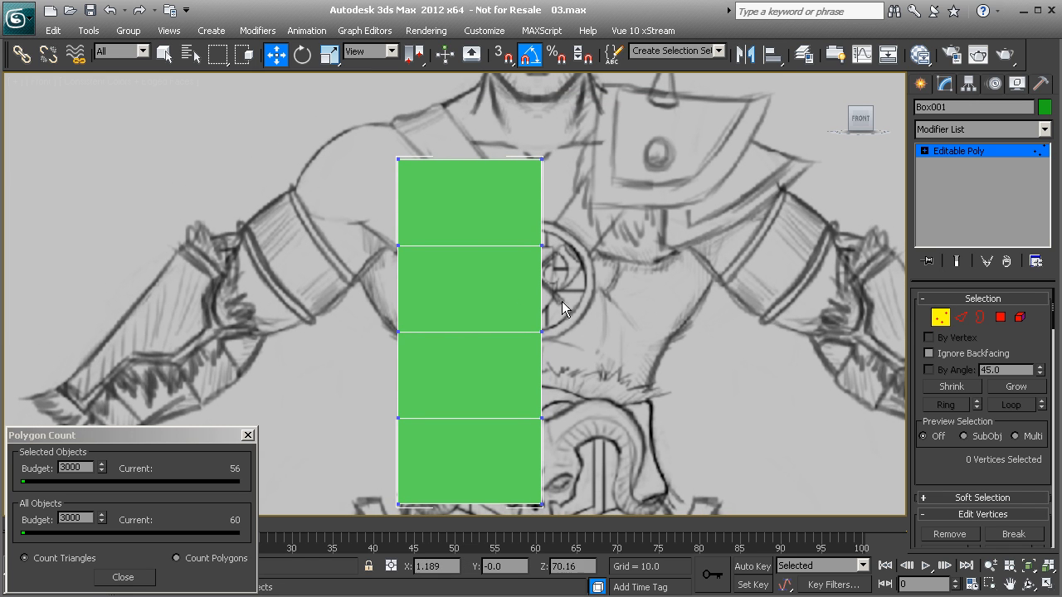
{"action": "key", "text": "alt+x"}
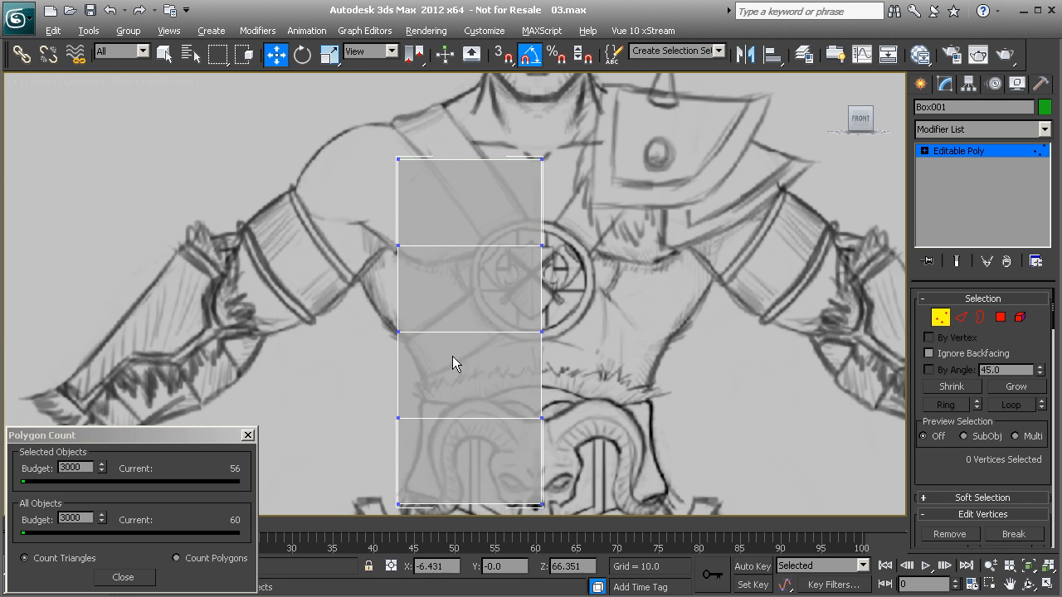
{"action": "middle_click_drag", "start_coordinate": [458, 356], "coordinate": [427, 270]}
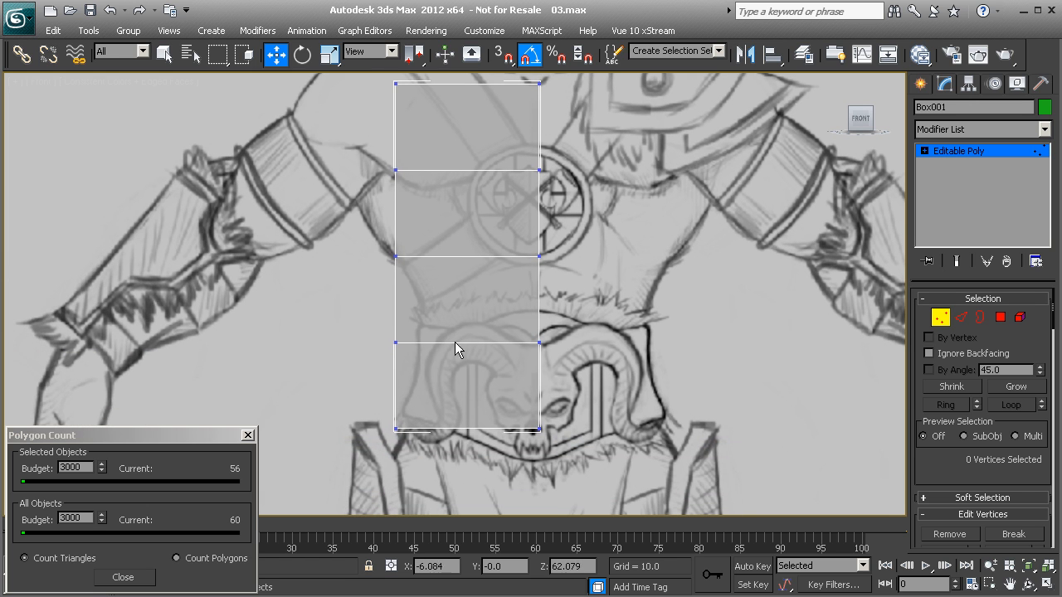
Step: Move the outer vertices at belt and chest level to follow the sketched waist and side of the torso
{"action": "left_click_drag", "start_coordinate": [433, 370], "coordinate": [452, 346]}
{"action": "middle_click_drag", "start_coordinate": [419, 286], "coordinate": [432, 332]}
{"action": "left_click_drag", "start_coordinate": [388, 202], "coordinate": [427, 237]}
{"action": "middle_click_drag", "start_coordinate": [429, 214], "coordinate": [448, 264]}
{"action": "left_click_drag", "start_coordinate": [472, 268], "coordinate": [443, 271]}
Step: Adjust the top row in the Front view, placing the centre vertices at the neckline and the outer ones on the shoulder
{"action": "left_click", "coordinate": [568, 179]}
{"action": "left_click_drag", "start_coordinate": [567, 154], "coordinate": [567, 149]}
{"action": "left_click", "coordinate": [425, 179]}
{"action": "left_click_drag", "start_coordinate": [446, 158], "coordinate": [451, 134]}
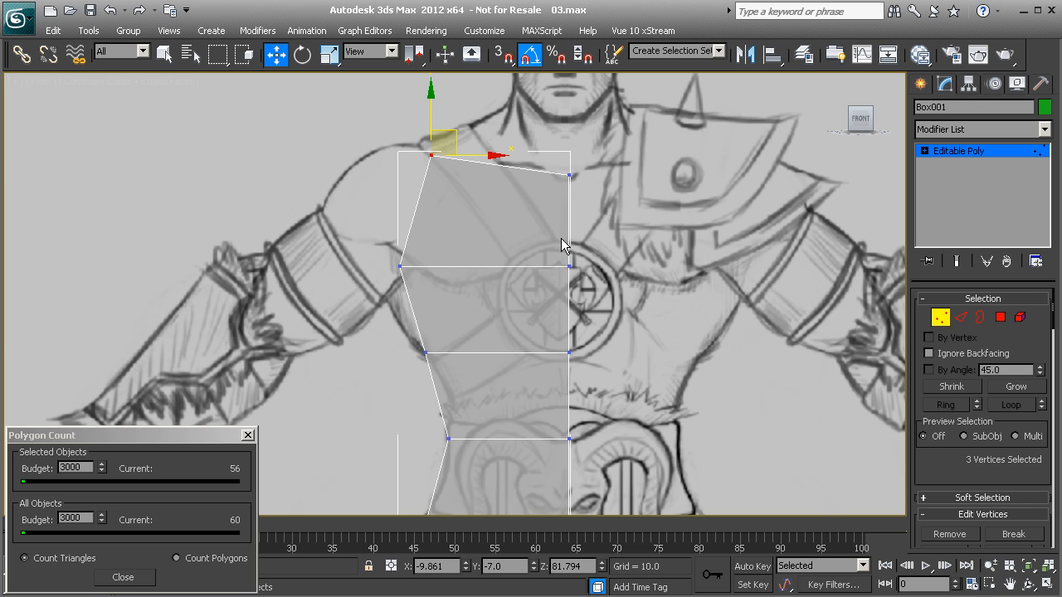
Step: Move the outer chest-row vertices down and outward to the sketched armpit
{"action": "left_click", "coordinate": [399, 265]}
{"action": "left_click_drag", "start_coordinate": [417, 243], "coordinate": [424, 266]}
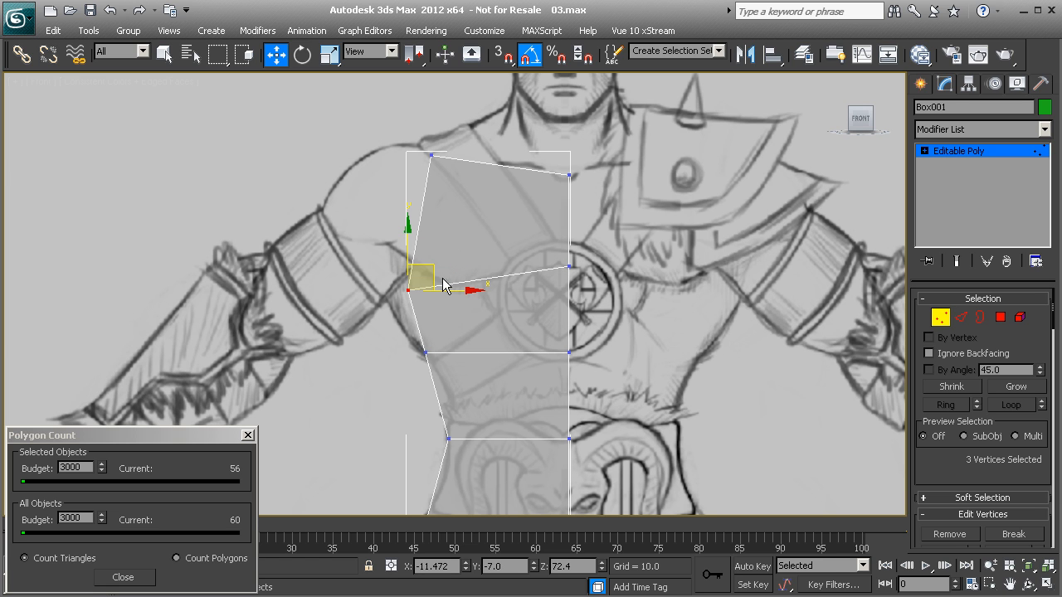
{"action": "left_click_drag", "start_coordinate": [432, 266], "coordinate": [414, 276]}
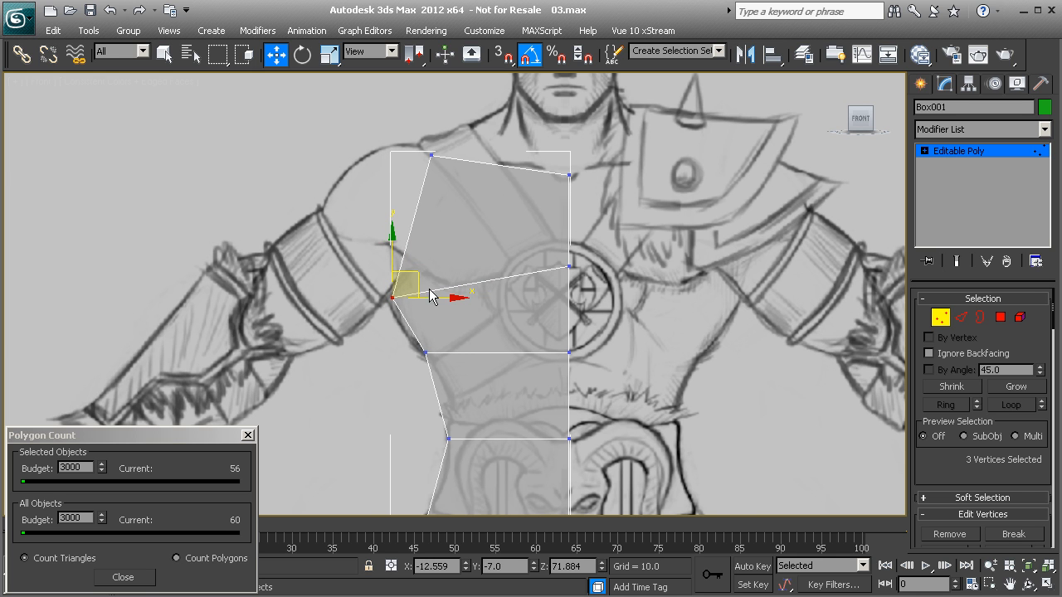
Step: Shift the outer vertices below the chest inward and down along the torso outline, and raise that row's centre vertices slightly
{"action": "middle_click_drag", "start_coordinate": [452, 317], "coordinate": [447, 284]}
{"action": "left_click", "coordinate": [419, 319]}
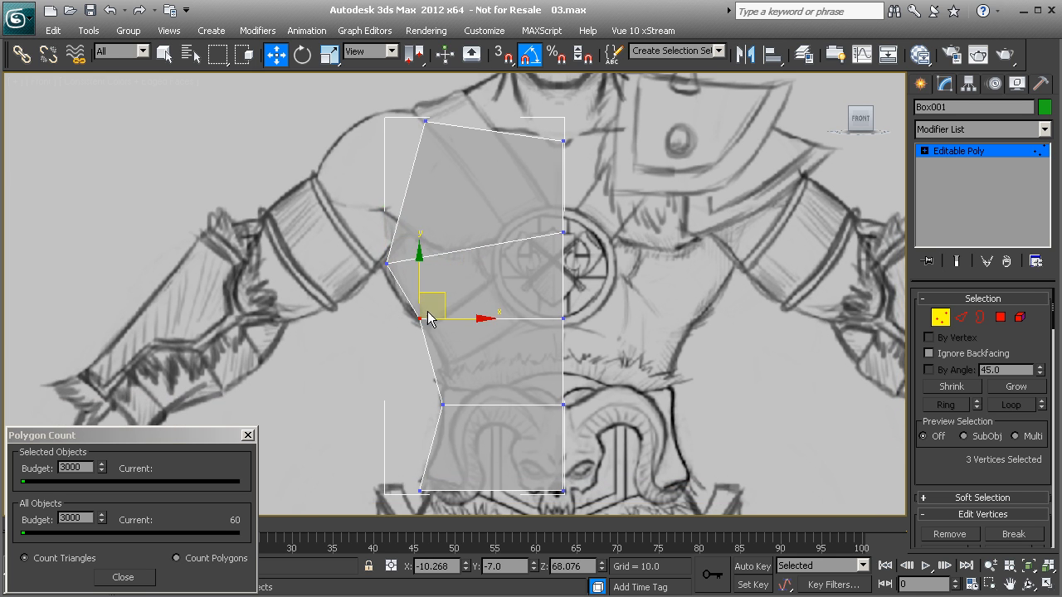
{"action": "left_click_drag", "start_coordinate": [438, 295], "coordinate": [449, 306]}
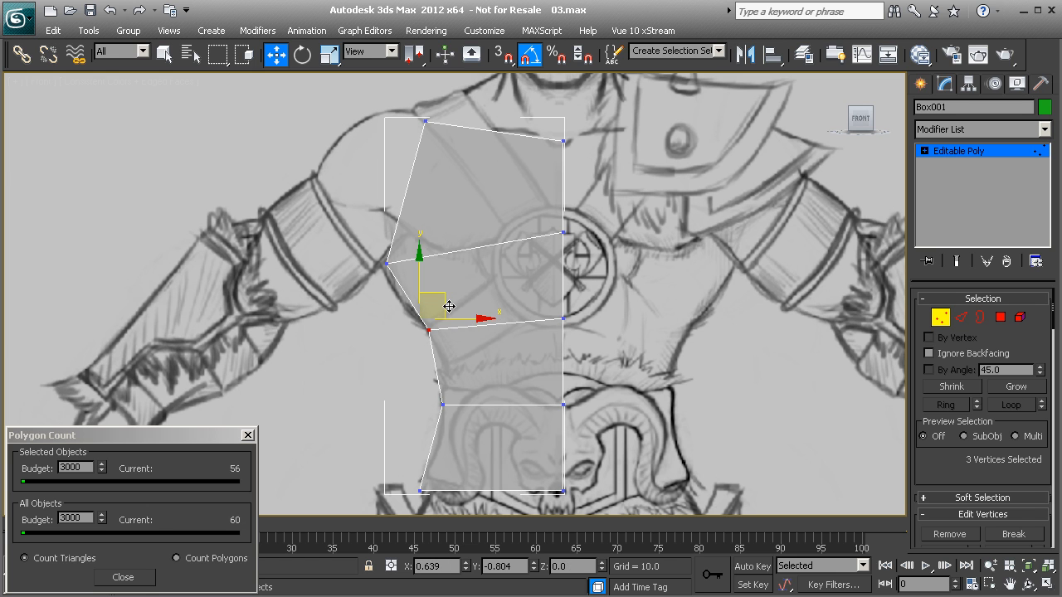
{"action": "left_click", "coordinate": [563, 318]}
{"action": "left_click_drag", "start_coordinate": [565, 285], "coordinate": [565, 278]}
Step: Lower the bottom centre vertices to the belt's lower edge and raise the bottom outer vertices to the hip line
{"action": "middle_click_drag", "start_coordinate": [537, 374], "coordinate": [522, 338]}
{"action": "middle_click_drag", "start_coordinate": [406, 306], "coordinate": [412, 325]}
{"action": "middle_click_drag", "start_coordinate": [516, 441], "coordinate": [506, 387]}
{"action": "left_click_drag", "start_coordinate": [531, 412], "coordinate": [555, 428]}
{"action": "left_click_drag", "start_coordinate": [545, 383], "coordinate": [546, 411]}
{"action": "left_click_drag", "start_coordinate": [365, 388], "coordinate": [436, 436]}
{"action": "left_click_drag", "start_coordinate": [399, 388], "coordinate": [398, 379]}
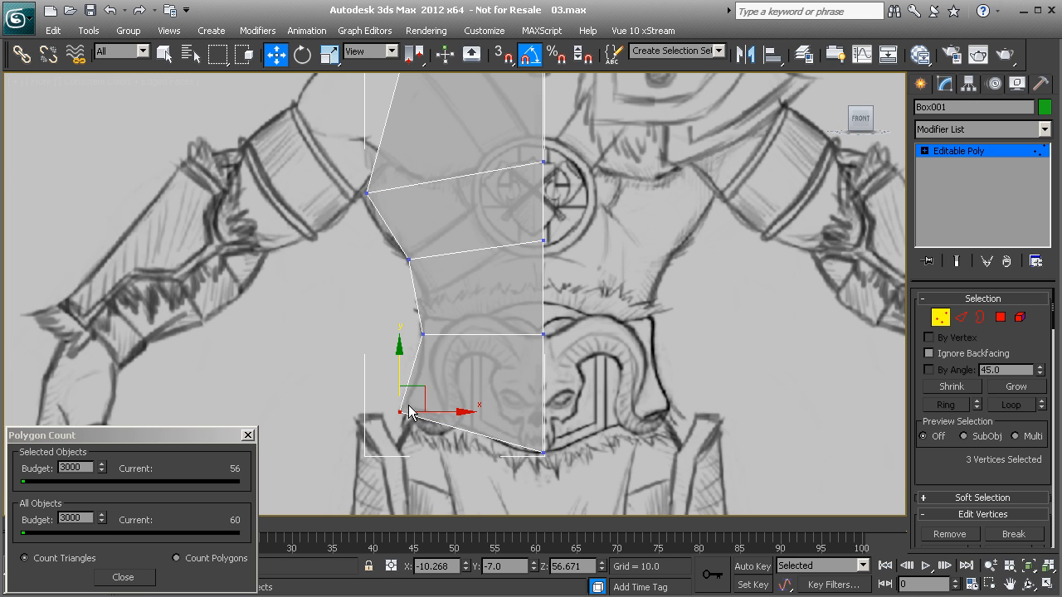
Step: In the Left view, leave vertex editing and move the whole box back over the side-view torso, to about Y 10.4
{"action": "scroll", "coordinate": [433, 325], "scroll_direction": "down", "scroll_amount": 1}
{"action": "middle_click_drag", "start_coordinate": [435, 327], "coordinate": [444, 397]}
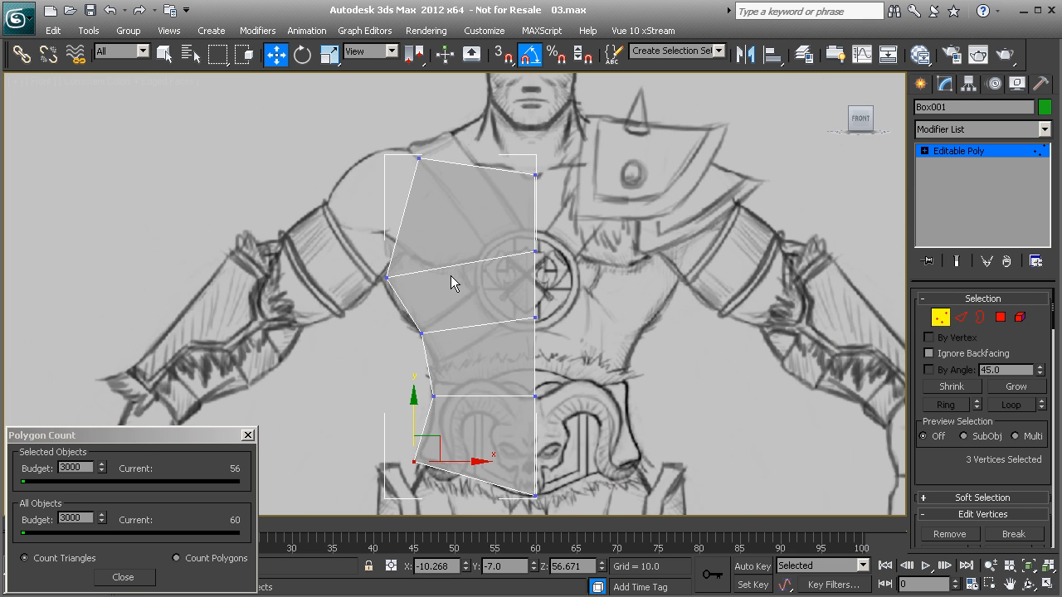
{"action": "middle_click_drag", "start_coordinate": [446, 294], "coordinate": [443, 314]}
{"action": "scroll", "coordinate": [458, 337], "scroll_direction": "down", "scroll_amount": 1}
{"action": "key", "text": "l"}
{"action": "key", "text": "z"}
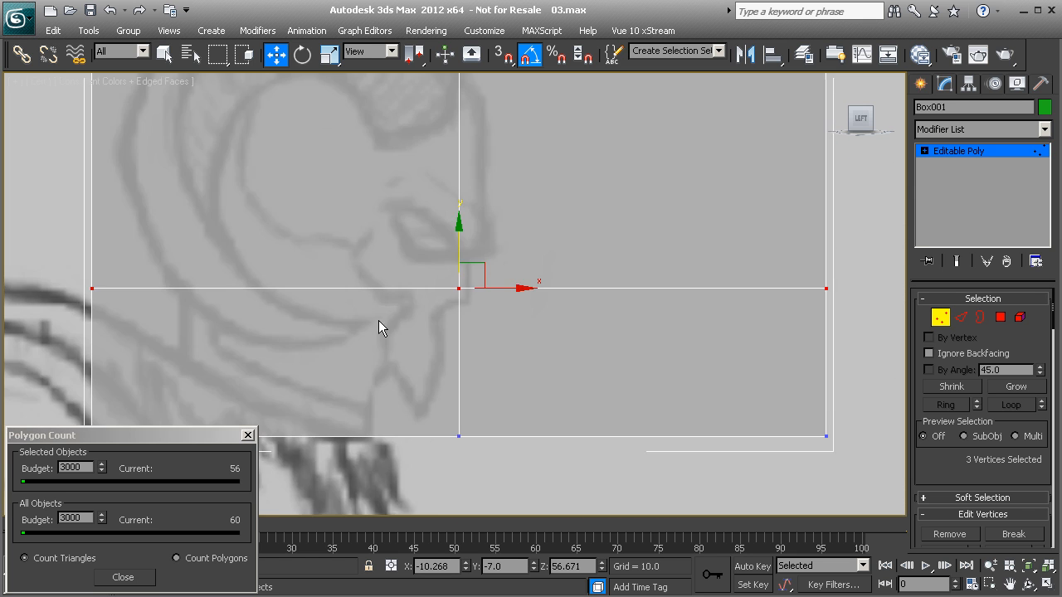
{"action": "scroll", "coordinate": [460, 347], "scroll_direction": "down", "scroll_amount": 1}
{"action": "scroll", "coordinate": [461, 347], "scroll_direction": "down", "scroll_amount": 3}
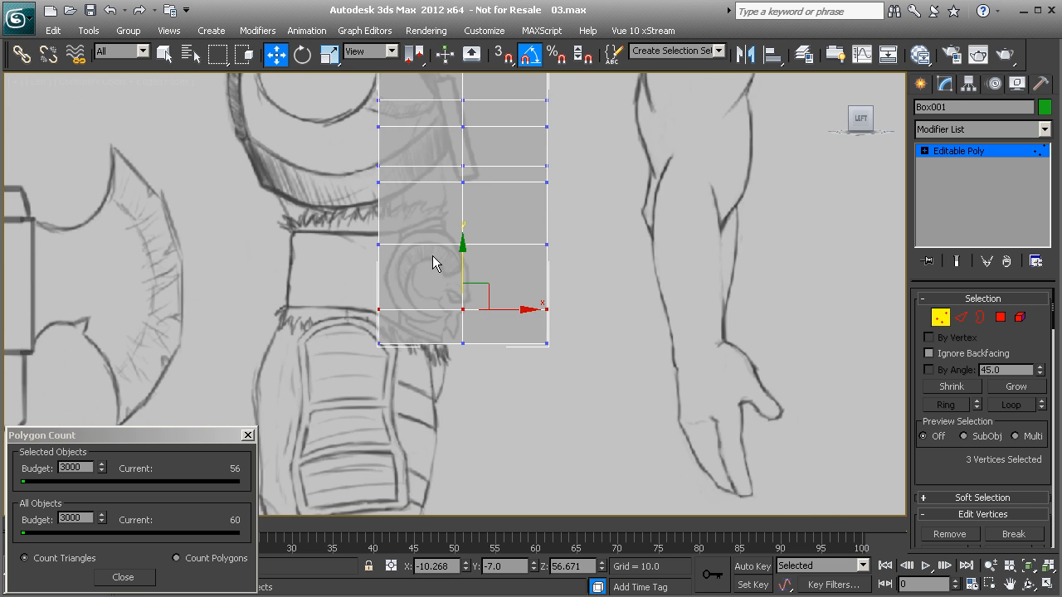
{"action": "middle_click_drag", "start_coordinate": [427, 213], "coordinate": [446, 313]}
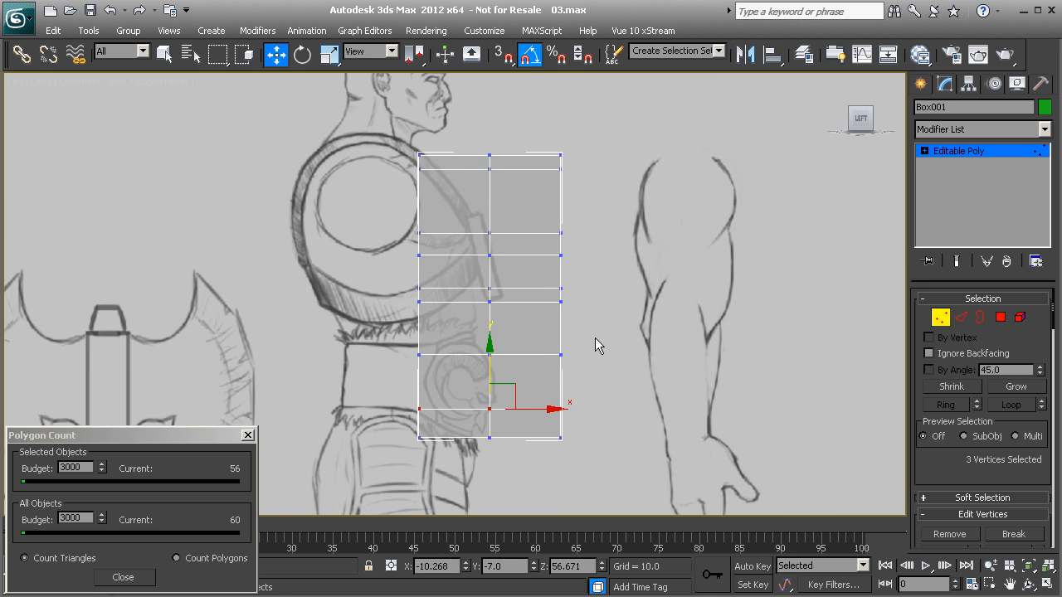
{"action": "left_click", "coordinate": [940, 317]}
{"action": "left_click_drag", "start_coordinate": [483, 295], "coordinate": [380, 314]}
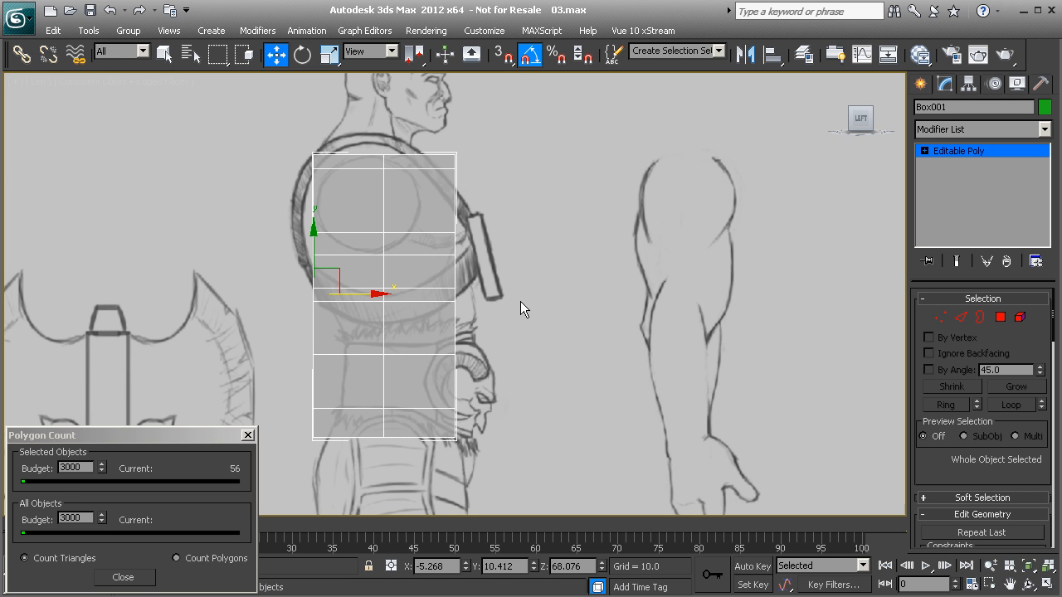
Step: Return to vertex editing and move all six bottom-row vertices forward to the sketched hips, to about Y 0.9
{"action": "key", "text": "1"}
{"action": "scroll", "coordinate": [450, 226], "scroll_direction": "up", "scroll_amount": 3}
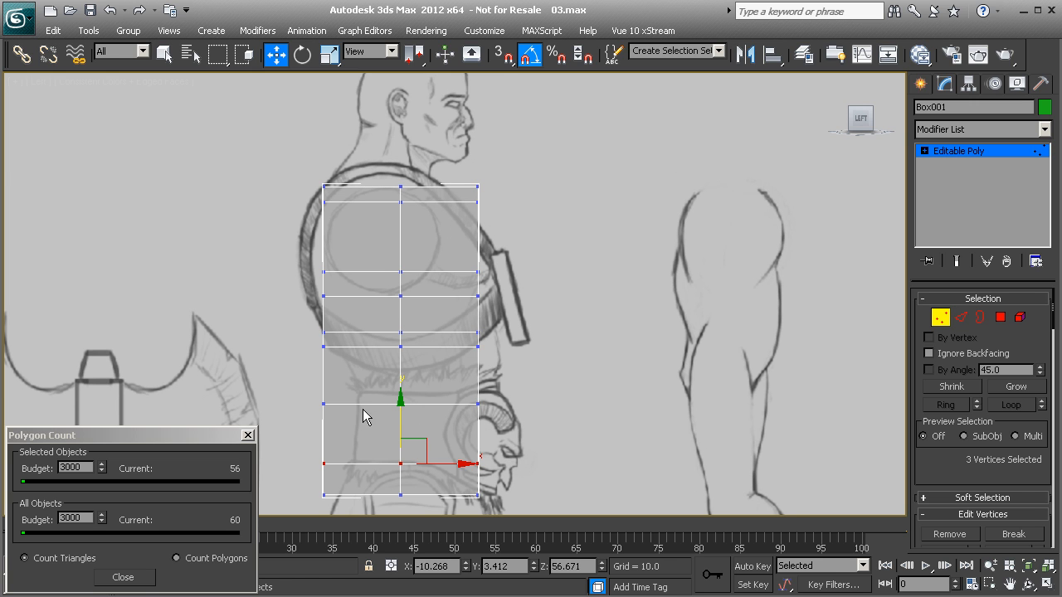
{"action": "middle_click_drag", "start_coordinate": [369, 410], "coordinate": [376, 344]}
{"action": "left_click_drag", "start_coordinate": [297, 378], "coordinate": [522, 438]}
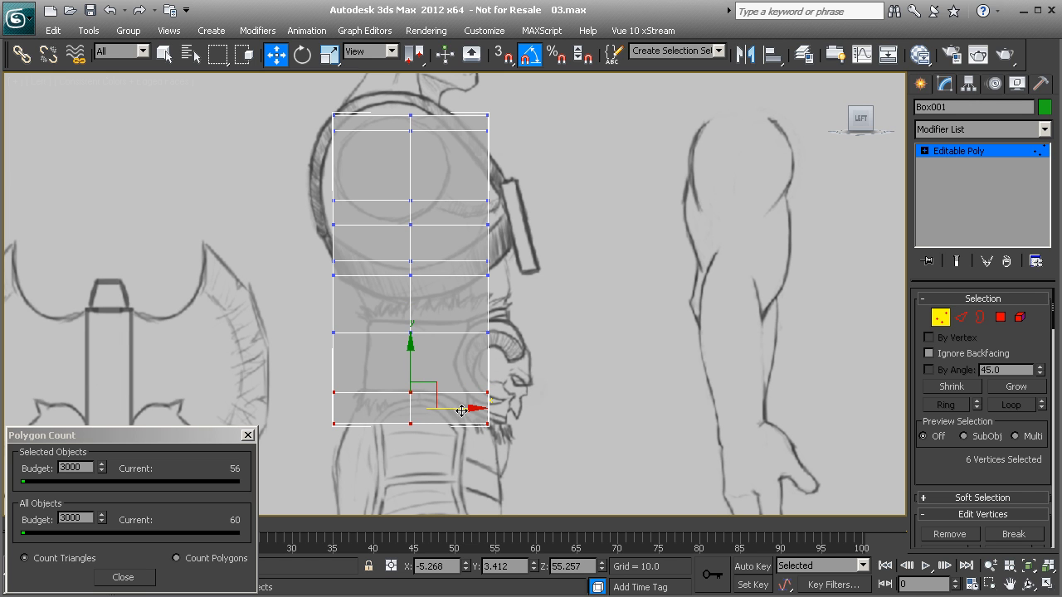
{"action": "left_click_drag", "start_coordinate": [459, 410], "coordinate": [485, 412]}
{"action": "middle_click_drag", "start_coordinate": [510, 401], "coordinate": [446, 344]}
{"action": "scroll", "coordinate": [456, 373], "scroll_direction": "up", "scroll_amount": 5}
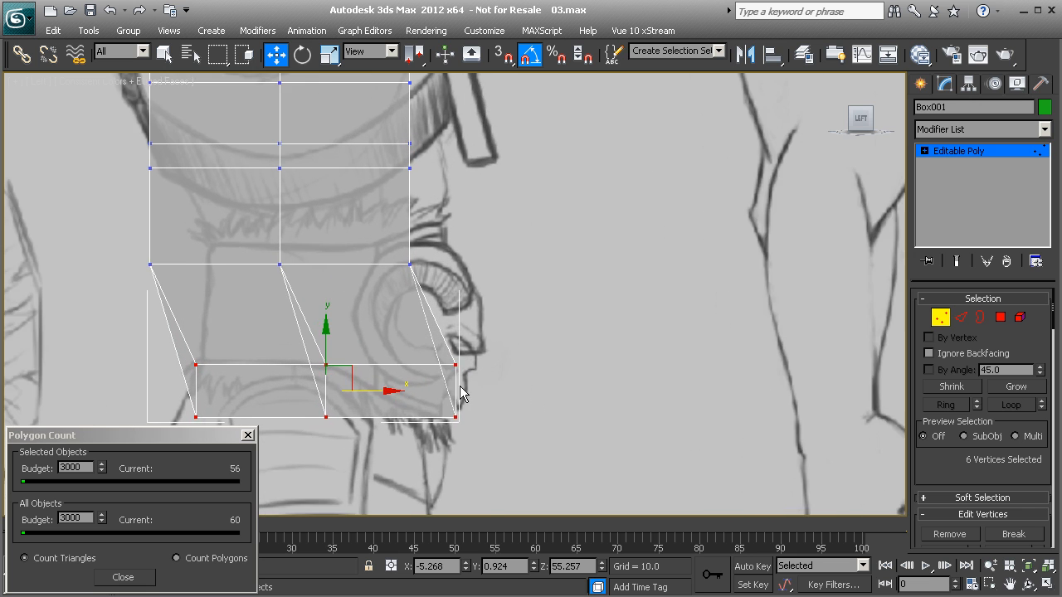
Step: Pull the front bottom vertices back to about Y -4.95 and shift the middle bottom vertices slightly back
{"action": "middle_click_drag", "start_coordinate": [382, 390], "coordinate": [472, 330]}
{"action": "left_click_drag", "start_coordinate": [518, 294], "coordinate": [579, 402]}
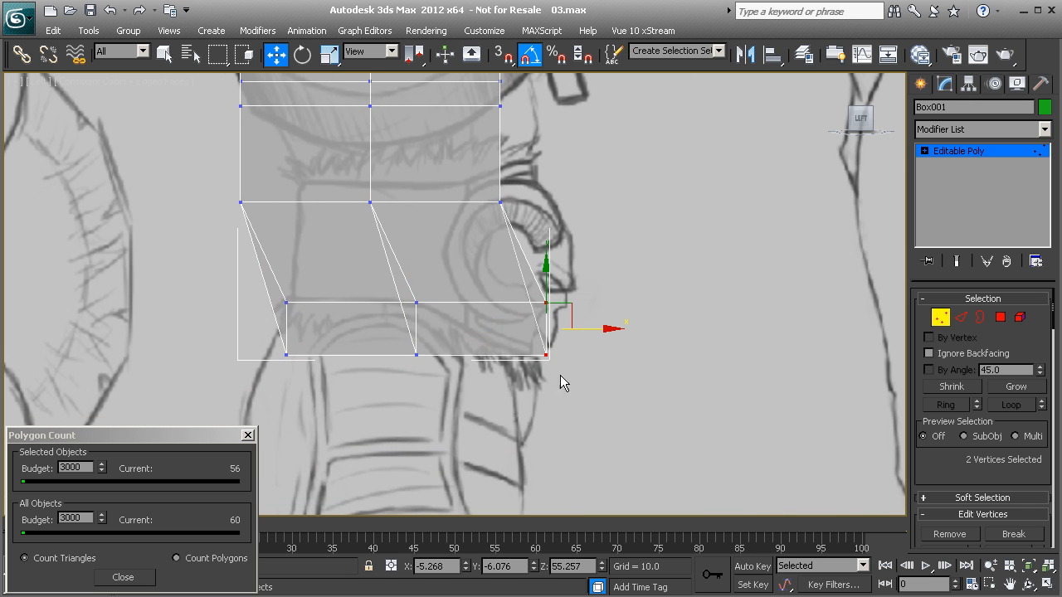
{"action": "left_click_drag", "start_coordinate": [581, 330], "coordinate": [563, 330]}
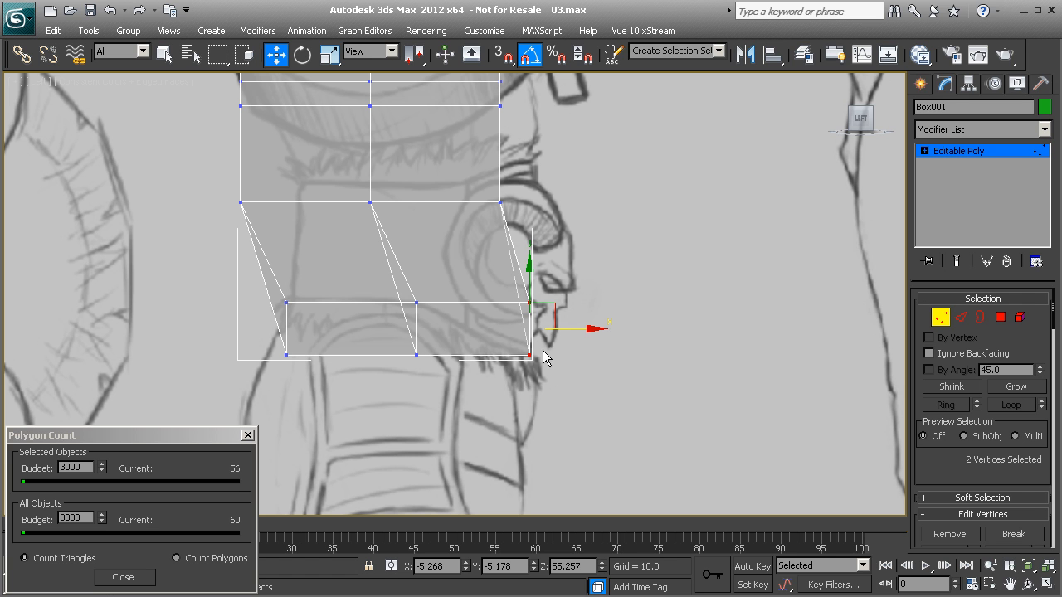
{"action": "left_click_drag", "start_coordinate": [565, 328], "coordinate": [561, 329]}
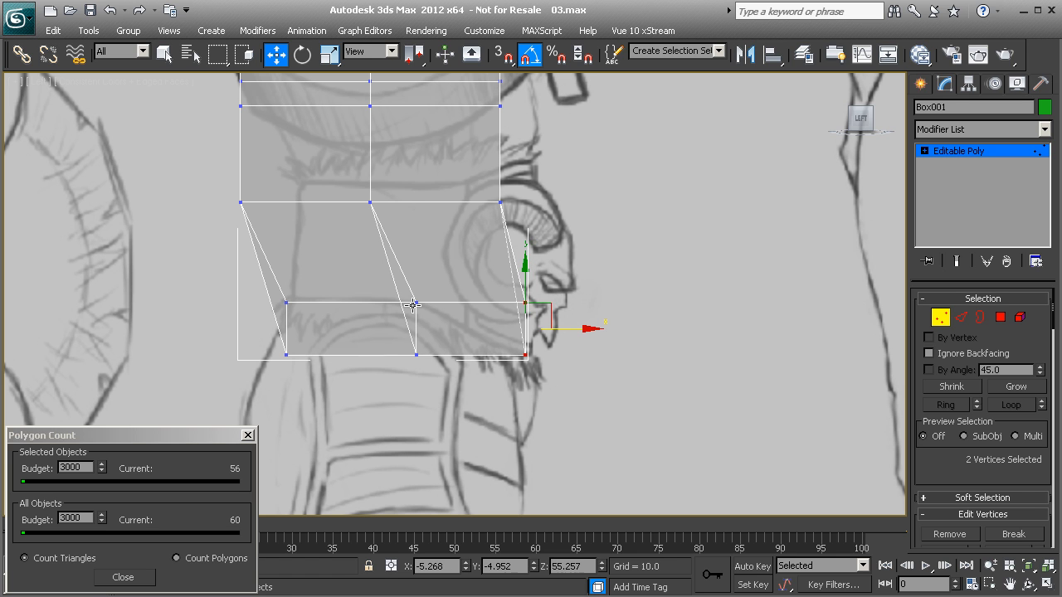
{"action": "left_click_drag", "start_coordinate": [387, 290], "coordinate": [442, 370]}
{"action": "left_click_drag", "start_coordinate": [452, 327], "coordinate": [436, 327]}
Step: Move the waist-row vertices forward to the belly line, and bring the rear pair in to the lower back at about Y 7.4
{"action": "middle_click_drag", "start_coordinate": [410, 239], "coordinate": [445, 350]}
{"action": "left_click_drag", "start_coordinate": [235, 289], "coordinate": [547, 342]}
{"action": "left_click_drag", "start_coordinate": [460, 315], "coordinate": [488, 316]}
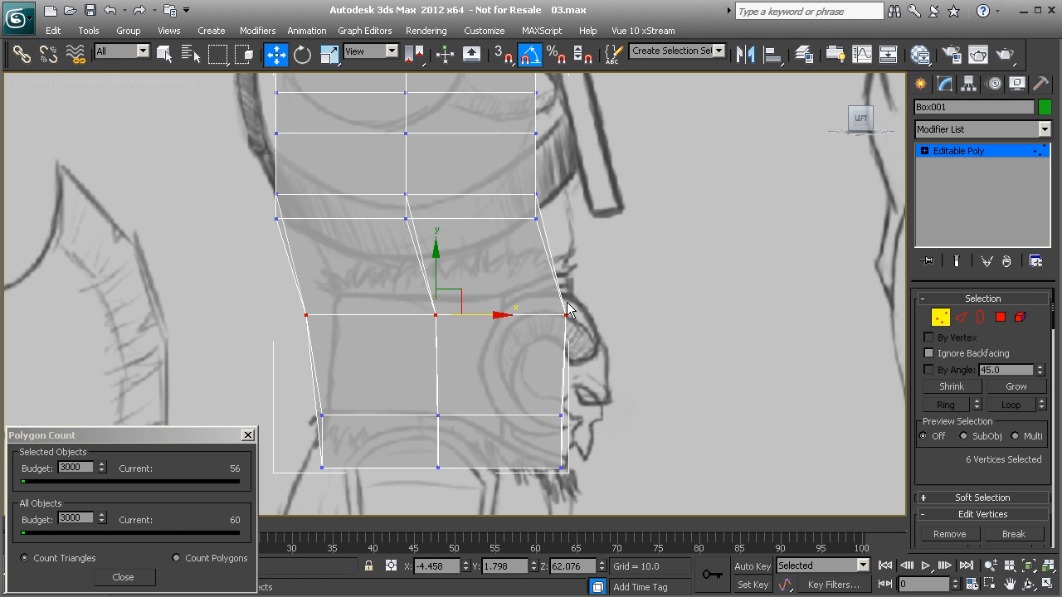
{"action": "left_click_drag", "start_coordinate": [282, 301], "coordinate": [380, 317]}
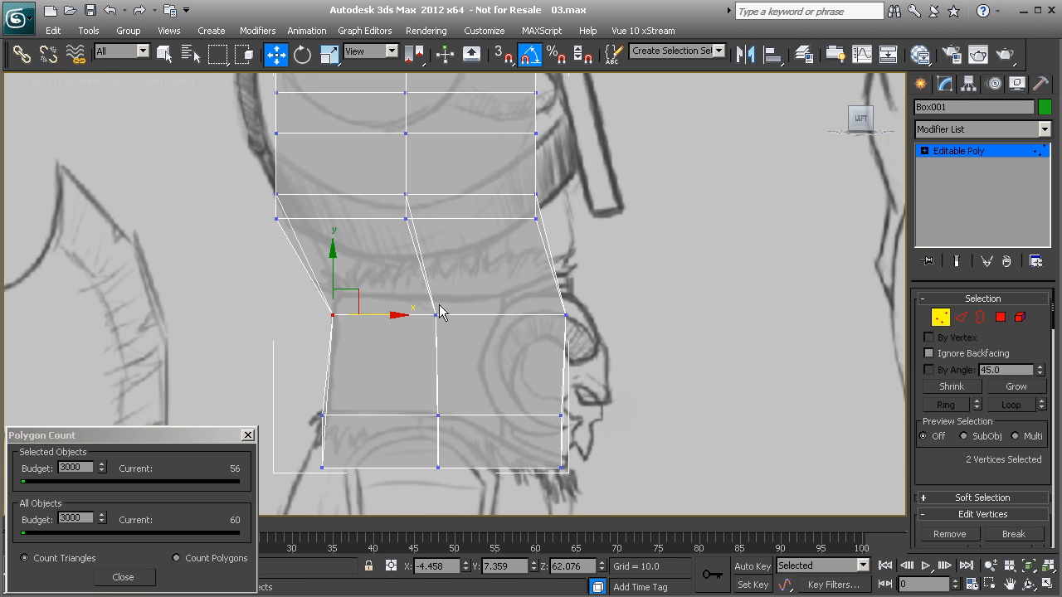
Step: Reshape the front profile by fitting the chest vertices to the side sketch and pulling the top front vertices back
{"action": "middle_click_drag", "start_coordinate": [441, 350], "coordinate": [457, 379]}
{"action": "left_click_drag", "start_coordinate": [500, 252], "coordinate": [602, 280]}
{"action": "middle_click_drag", "start_coordinate": [563, 237], "coordinate": [561, 317]}
{"action": "left_click_drag", "start_coordinate": [511, 238], "coordinate": [617, 272]}
{"action": "middle_click_drag", "start_coordinate": [545, 229], "coordinate": [556, 315]}
{"action": "left_click_drag", "start_coordinate": [517, 161], "coordinate": [590, 240]}
{"action": "left_click_drag", "start_coordinate": [596, 193], "coordinate": [566, 194]}
Step: Move the rear chest-level vertices backward to the sketched outline of the upper back
{"action": "middle_click_drag", "start_coordinate": [298, 265], "coordinate": [316, 222]}
{"action": "middle_click_drag", "start_coordinate": [317, 301], "coordinate": [314, 199]}
{"action": "left_click_drag", "start_coordinate": [272, 151], "coordinate": [322, 212]}
{"action": "middle_click_drag", "start_coordinate": [309, 186], "coordinate": [363, 241]}
{"action": "left_click_drag", "start_coordinate": [402, 234], "coordinate": [364, 235]}
{"action": "middle_click_drag", "start_coordinate": [341, 172], "coordinate": [381, 279]}
Step: Try to shift a rear top vertex along the shoulder in the Left view, and undo the change
{"action": "left_click", "coordinate": [399, 204]}
{"action": "left_click_drag", "start_coordinate": [436, 202], "coordinate": [420, 206]}
{"action": "key", "text": "ctrl+z"}
{"action": "key", "text": "ctrl+z"}
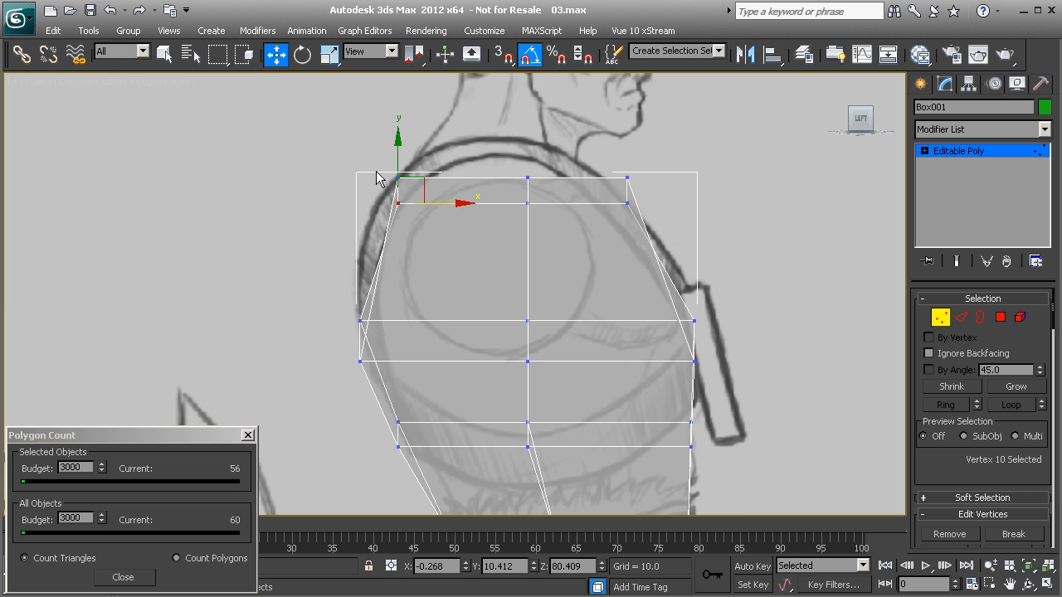
Step: Move the two rear top vertices backward to the sketched outline of the shoulder in the Left view
{"action": "left_click_drag", "start_coordinate": [446, 189], "coordinate": [418, 187]}
{"action": "middle_click_drag", "start_coordinate": [525, 314], "coordinate": [523, 310]}
{"action": "scroll", "coordinate": [518, 287], "scroll_direction": "down", "scroll_amount": 3}
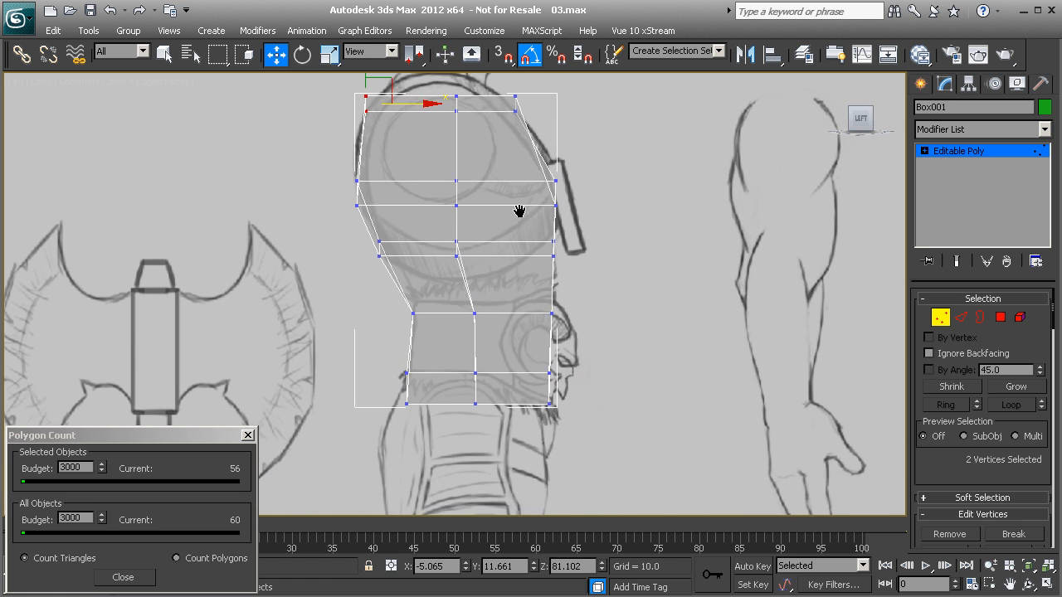
Step: Select the eight polygons on the torso's outer side in Perspective and scale them narrower along Y
{"action": "key", "text": "p"}
{"action": "mouse_move", "coordinate": [505, 268]}
{"action": "middle_mouse_down", "text": "alt"}
{"action": "mouse_move", "coordinate": [427, 315]}
{"action": "mouse_move", "coordinate": [396, 263]}
{"action": "mouse_move", "coordinate": [372, 280]}
{"action": "mouse_move", "coordinate": [378, 373]}
{"action": "mouse_move", "coordinate": [506, 436]}
{"action": "mouse_move", "coordinate": [581, 367]}
{"action": "mouse_move", "coordinate": [559, 429]}
{"action": "mouse_move", "coordinate": [614, 406]}
{"action": "mouse_move", "coordinate": [592, 330]}
{"action": "mouse_move", "coordinate": [505, 296]}
{"action": "mouse_move", "coordinate": [431, 346]}
{"action": "mouse_move", "coordinate": [486, 320]}
{"action": "middle_mouse_up", "text": "alt"}
{"action": "left_click", "coordinate": [1000, 317]}
{"action": "left_click", "coordinate": [481, 224]}
{"action": "left_click", "coordinate": [536, 247], "text": "ctrl"}
{"action": "left_click", "coordinate": [529, 292], "text": "ctrl"}
{"action": "left_click", "coordinate": [468, 283], "text": "ctrl"}
{"action": "left_click", "coordinate": [475, 337], "text": "ctrl"}
{"action": "left_click", "coordinate": [535, 332], "text": "ctrl"}
{"action": "left_click", "coordinate": [531, 391], "text": "ctrl"}
{"action": "left_click", "coordinate": [515, 391], "text": "ctrl"}
{"action": "middle_click_drag", "start_coordinate": [515, 390], "coordinate": [616, 360], "text": "alt"}
{"action": "left_click", "coordinate": [331, 61]}
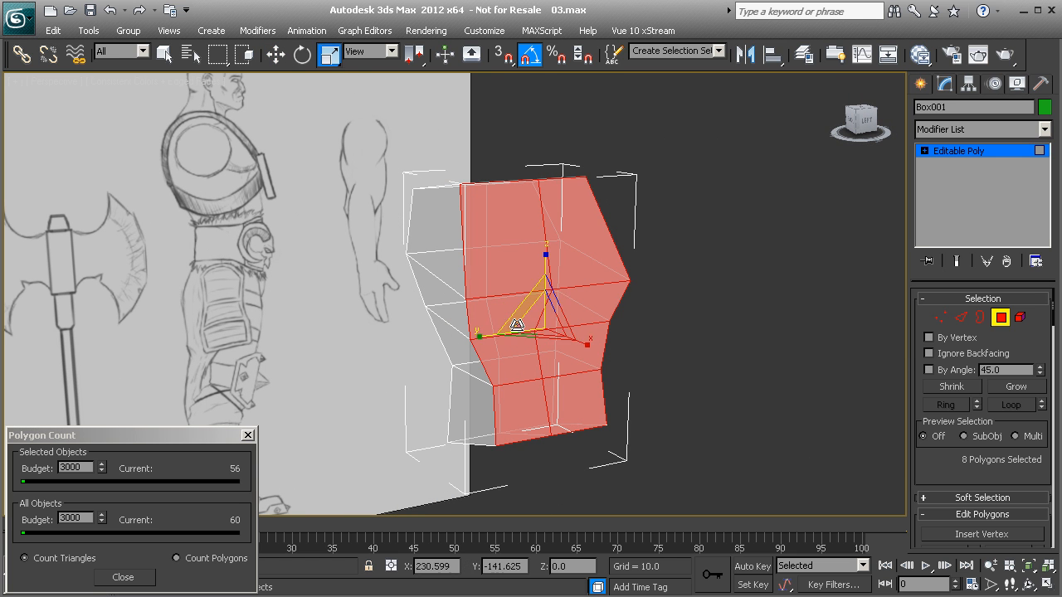
{"action": "left_click_drag", "start_coordinate": [480, 336], "coordinate": [501, 338]}
{"action": "middle_click_drag", "start_coordinate": [506, 338], "coordinate": [663, 383], "text": "alt"}
Step: Turn off see-through display and move the eight vertical front and rear border edges of the outer side inward along X
{"action": "left_click", "coordinate": [960, 320]}
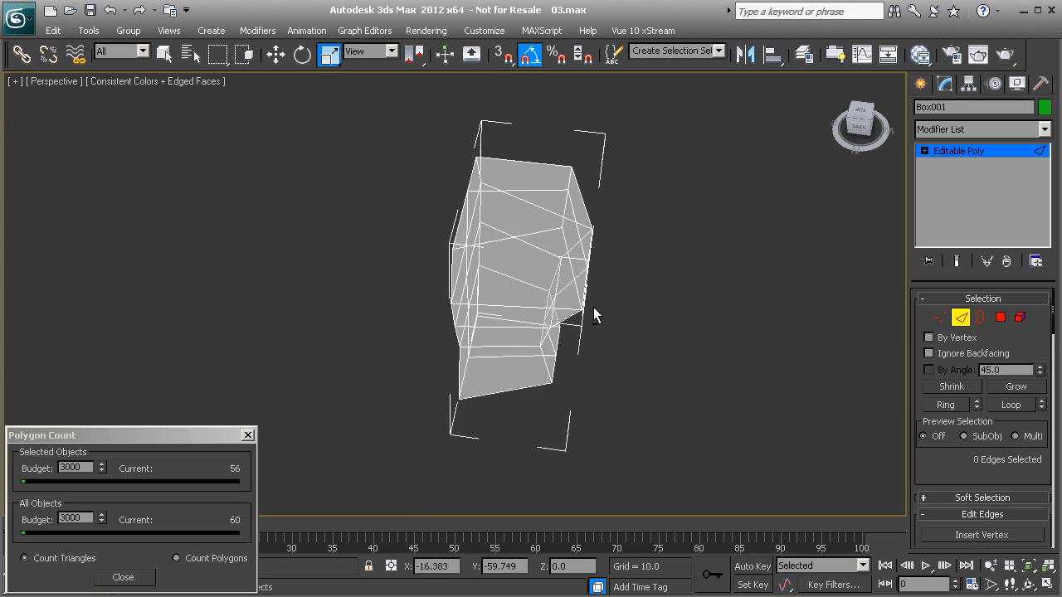
{"action": "middle_click_drag", "start_coordinate": [606, 310], "coordinate": [543, 275], "text": "alt"}
{"action": "left_click", "coordinate": [541, 274]}
{"action": "left_click", "coordinate": [537, 339], "text": "ctrl"}
{"action": "left_click", "coordinate": [528, 360], "text": "ctrl"}
{"action": "key", "text": "alt+x"}
{"action": "middle_click_drag", "start_coordinate": [540, 388], "coordinate": [550, 332], "text": "alt"}
{"action": "left_click", "coordinate": [538, 398], "text": "ctrl"}
{"action": "left_click", "coordinate": [581, 259], "text": "ctrl"}
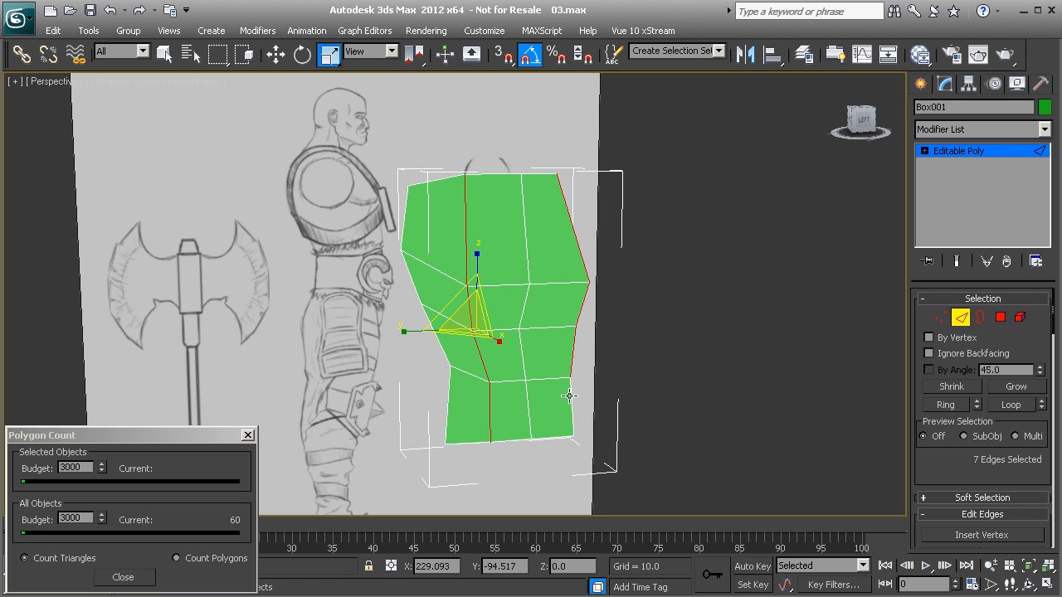
{"action": "middle_click_drag", "start_coordinate": [569, 297], "coordinate": [418, 349], "text": "alt"}
{"action": "key", "text": "w"}
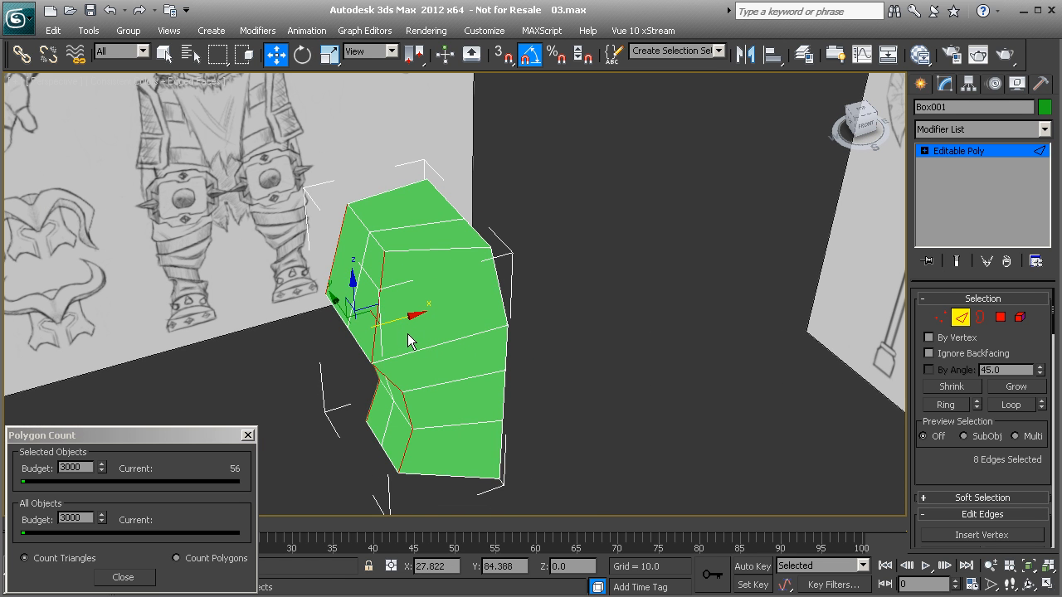
{"action": "mouse_move", "coordinate": [401, 322]}
{"action": "middle_mouse_down", "text": "alt"}
{"action": "mouse_move", "coordinate": [470, 327]}
{"action": "mouse_move", "coordinate": [498, 294]}
{"action": "mouse_move", "coordinate": [544, 282]}
{"action": "mouse_move", "coordinate": [497, 440]}
{"action": "middle_mouse_up", "text": "alt"}
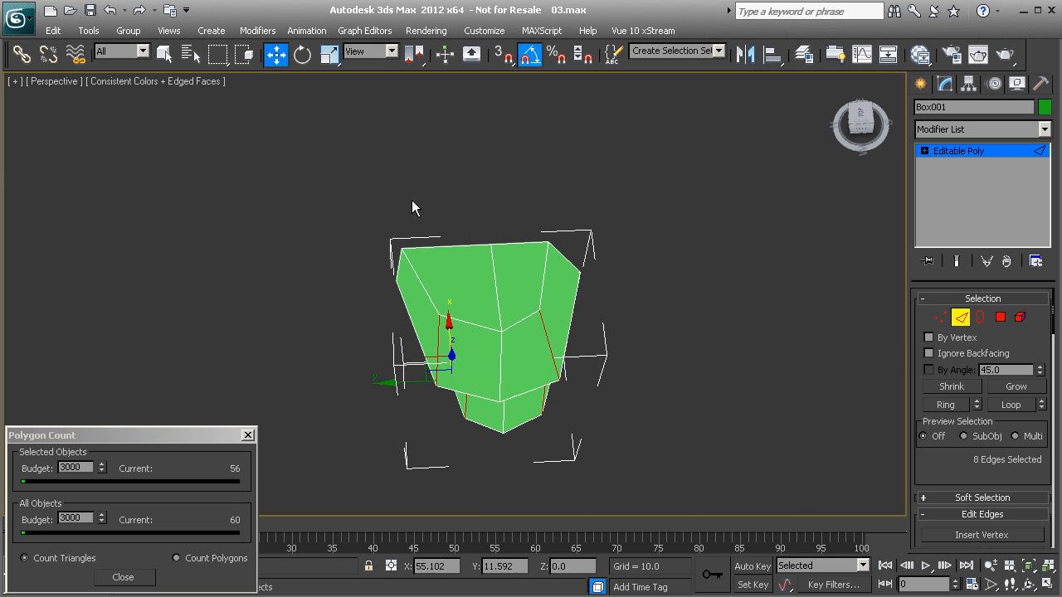
Step: Convert the border edge selection to its ten vertices and scale them along Y
{"action": "left_click", "coordinate": [940, 319]}
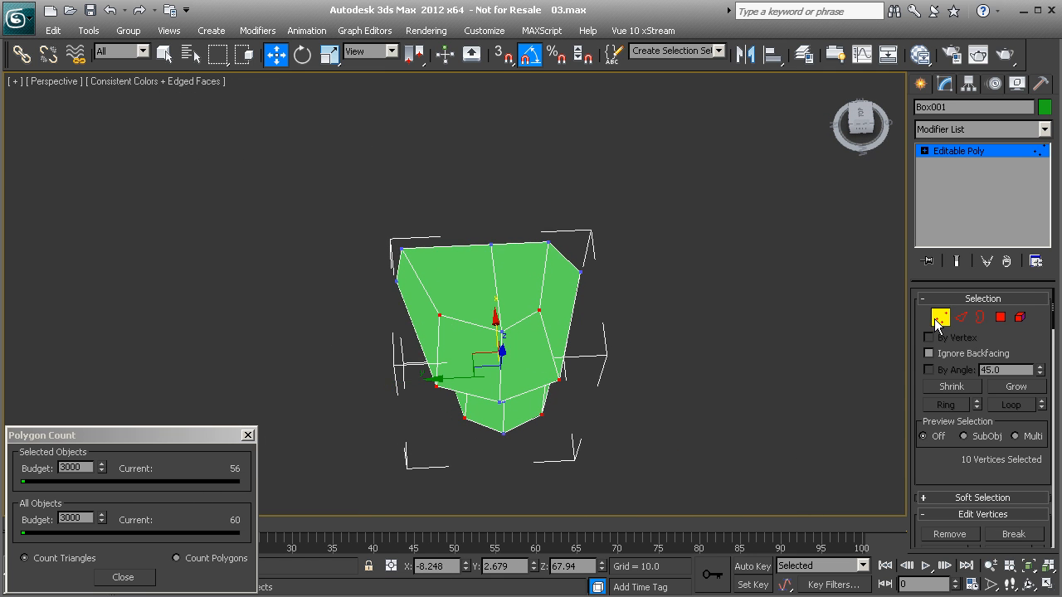
{"action": "left_click", "coordinate": [330, 53]}
{"action": "middle_click_drag", "start_coordinate": [377, 206], "coordinate": [437, 249], "text": "alt"}
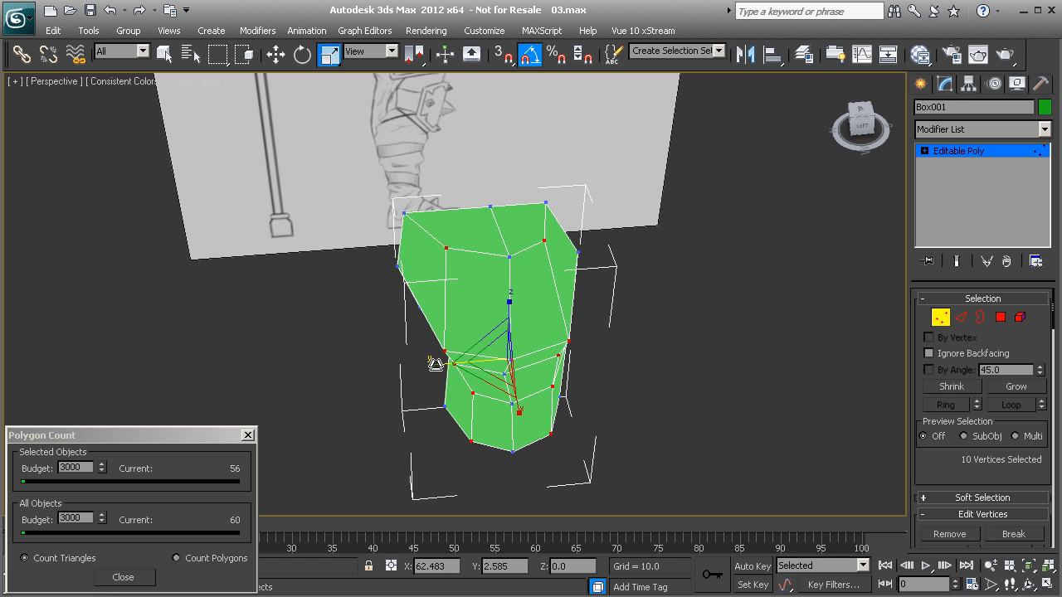
{"action": "middle_click_drag", "start_coordinate": [430, 362], "coordinate": [487, 348], "text": "alt"}
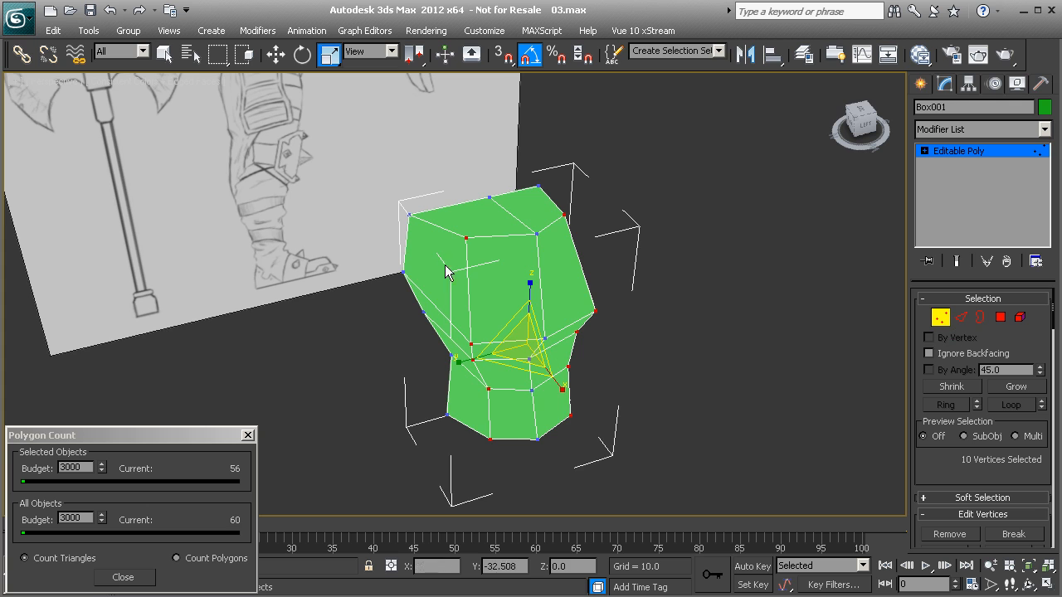
{"action": "mouse_move", "coordinate": [524, 313]}
{"action": "middle_mouse_down", "text": "alt"}
{"action": "mouse_move", "coordinate": [519, 351]}
{"action": "mouse_move", "coordinate": [501, 351]}
{"action": "mouse_move", "coordinate": [393, 310]}
{"action": "mouse_move", "coordinate": [451, 304]}
{"action": "mouse_move", "coordinate": [526, 268]}
{"action": "mouse_move", "coordinate": [505, 204]}
{"action": "mouse_move", "coordinate": [478, 254]}
{"action": "mouse_move", "coordinate": [454, 364]}
{"action": "mouse_move", "coordinate": [481, 398]}
{"action": "mouse_move", "coordinate": [569, 403]}
{"action": "mouse_move", "coordinate": [562, 384]}
{"action": "mouse_move", "coordinate": [493, 343]}
{"action": "mouse_move", "coordinate": [415, 323]}
{"action": "mouse_move", "coordinate": [381, 254]}
{"action": "middle_mouse_up", "text": "alt"}
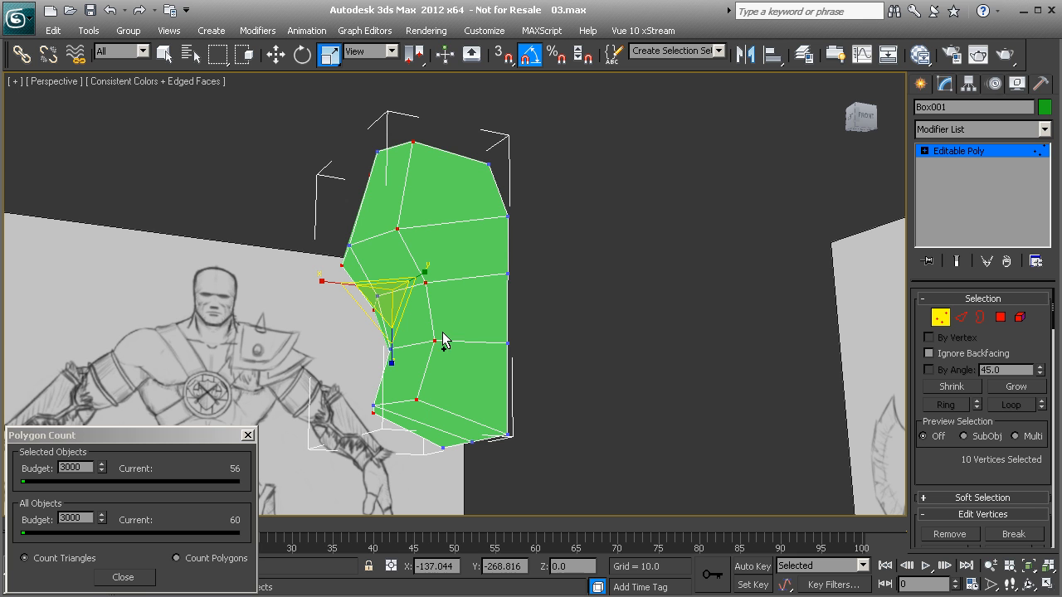
Step: Connect the six vertical edges around the upper chest in the Front view with one segment, using a slide of -36
{"action": "key", "text": "f"}
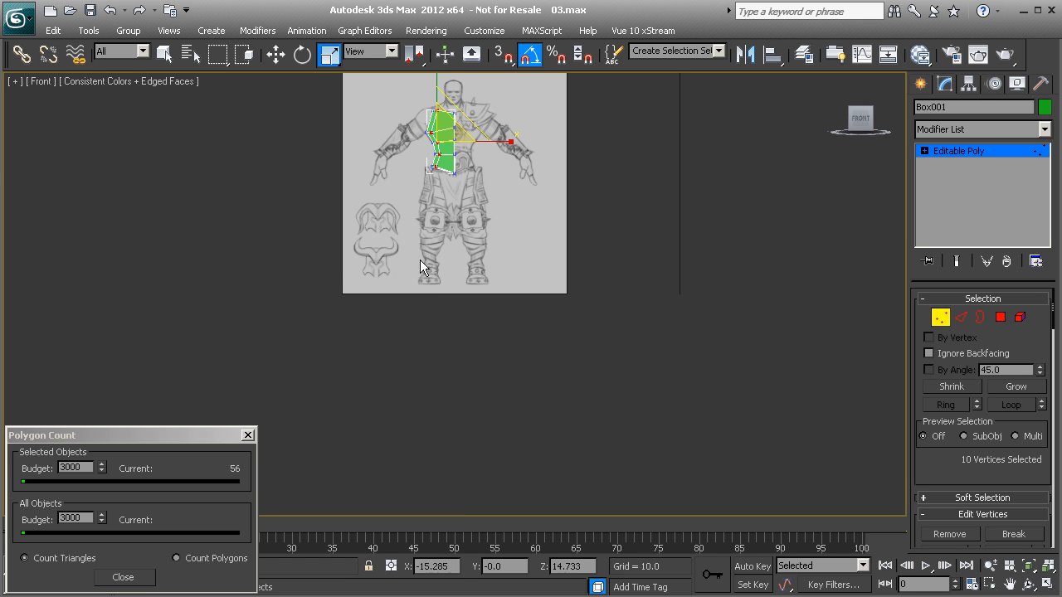
{"action": "scroll", "coordinate": [426, 323], "scroll_direction": "up", "scroll_amount": 2}
{"action": "scroll", "coordinate": [431, 249], "scroll_direction": "up", "scroll_amount": 6}
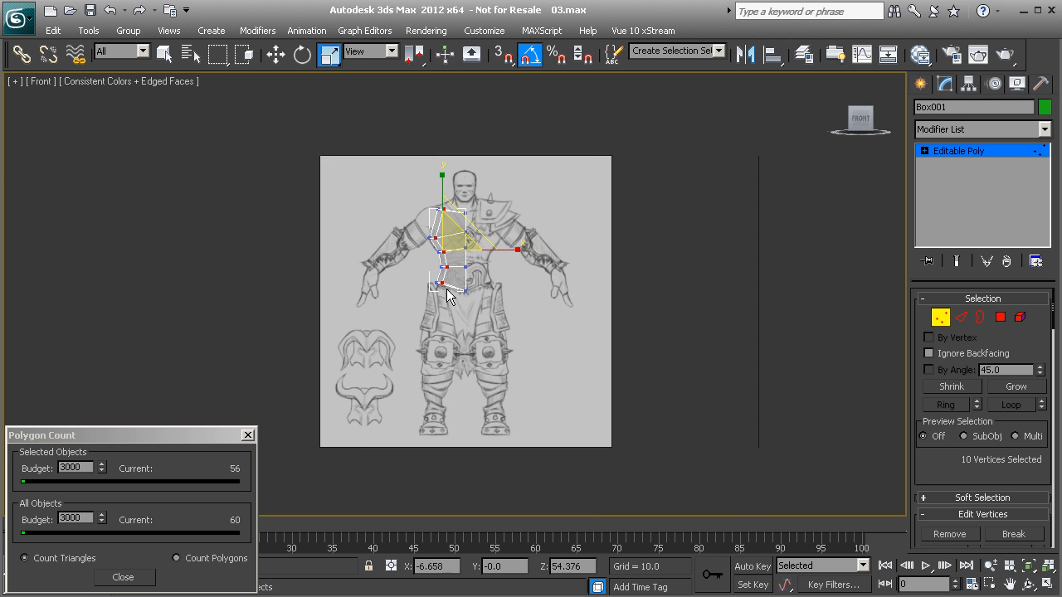
{"action": "middle_click_drag", "start_coordinate": [423, 166], "coordinate": [449, 323]}
{"action": "scroll", "coordinate": [450, 323], "scroll_direction": "up", "scroll_amount": 4}
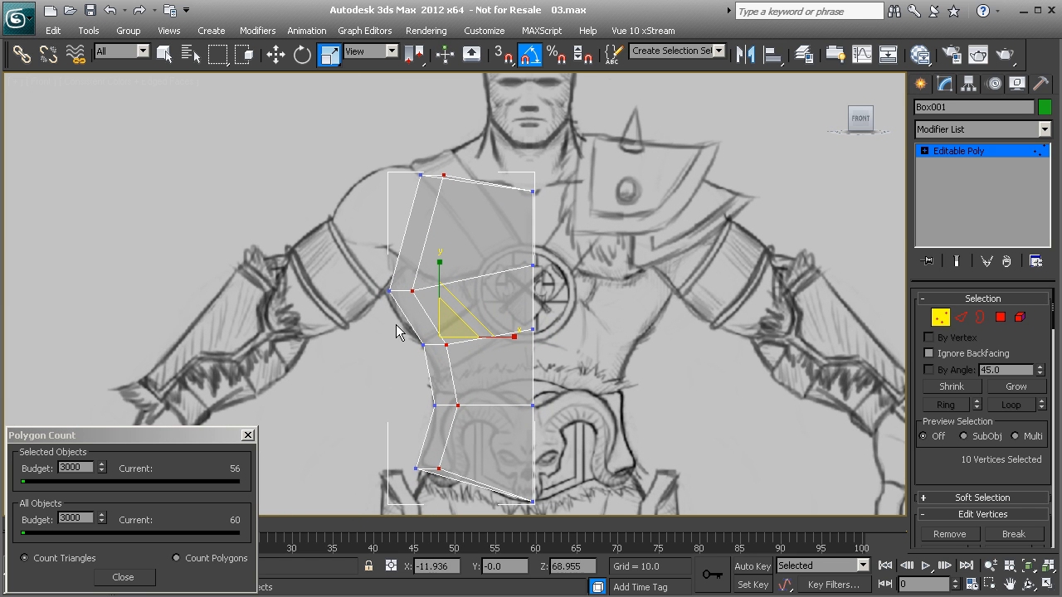
{"action": "mouse_move", "coordinate": [488, 391]}
{"action": "middle_mouse_down"}
{"action": "mouse_move", "coordinate": [464, 375]}
{"action": "mouse_move", "coordinate": [473, 421]}
{"action": "middle_mouse_up"}
{"action": "scroll", "coordinate": [472, 355], "scroll_direction": "up", "scroll_amount": 2}
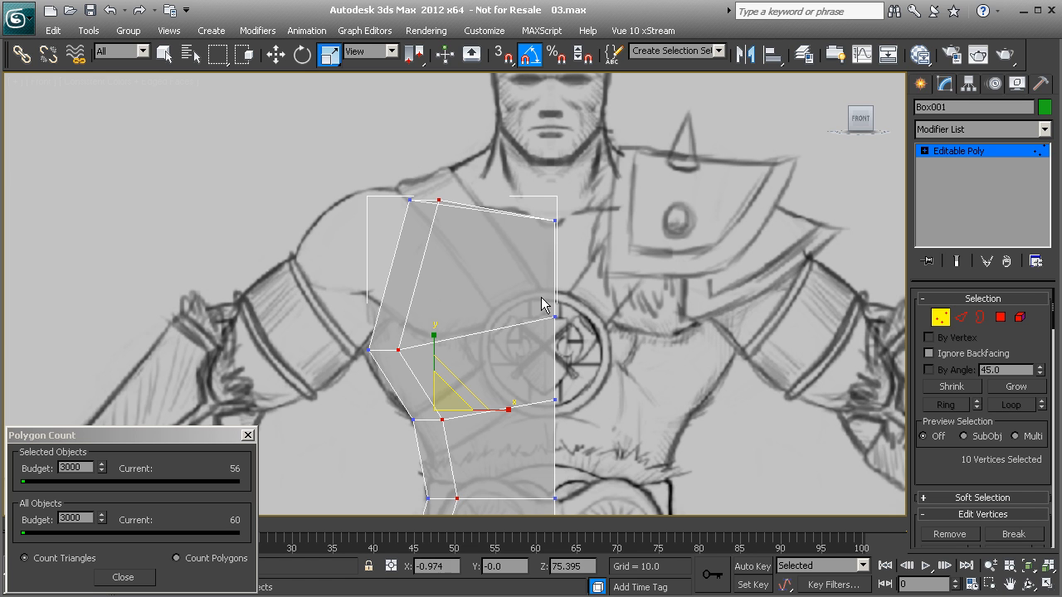
{"action": "key", "text": "2"}
{"action": "left_click", "coordinate": [411, 289]}
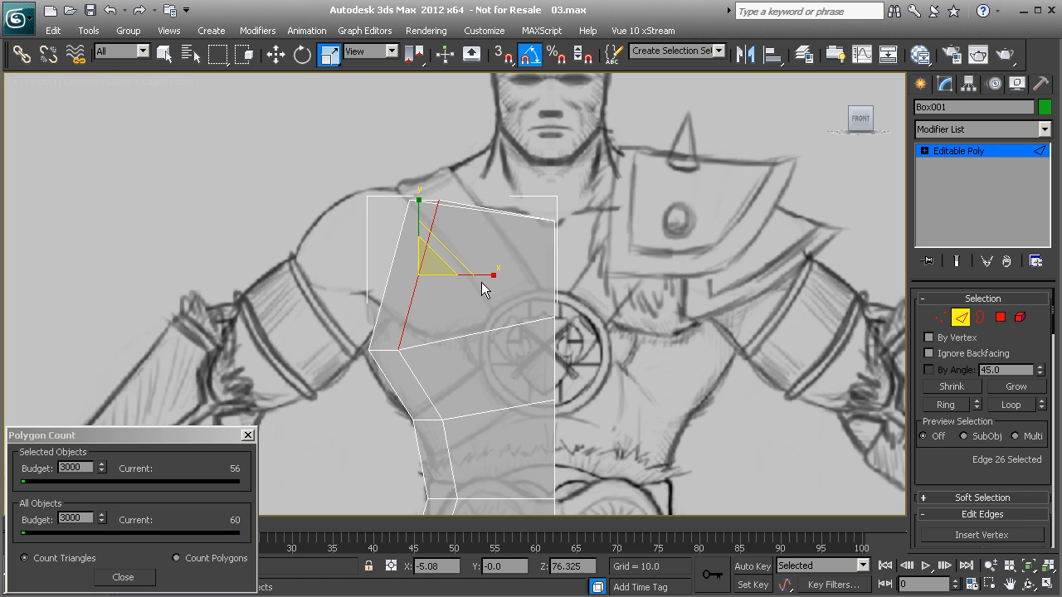
{"action": "left_click", "coordinate": [551, 277], "text": "shift"}
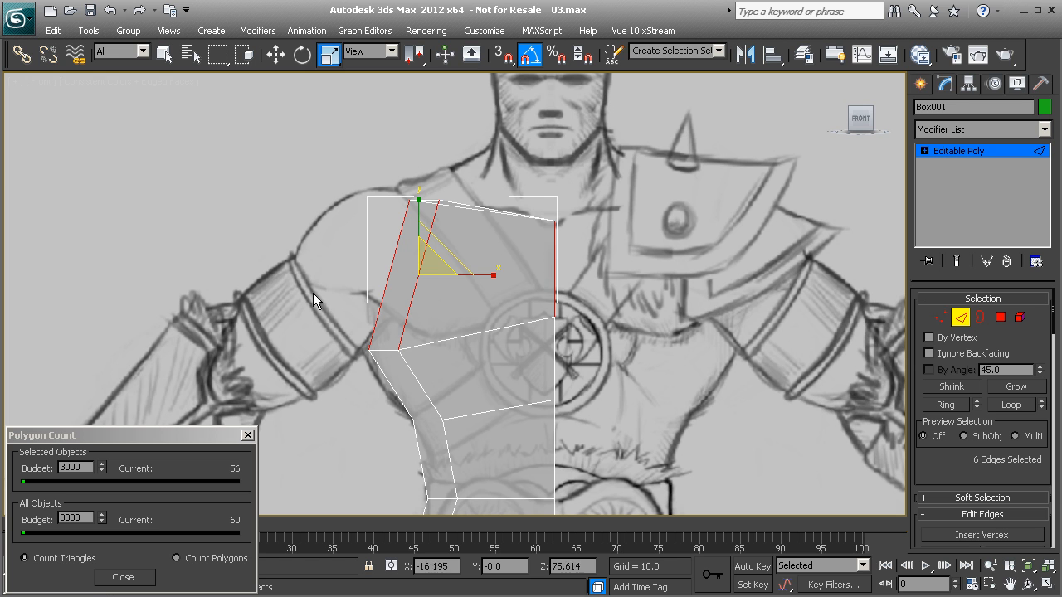
{"action": "scroll", "coordinate": [961, 458], "scroll_direction": "down", "scroll_amount": 5}
{"action": "left_click", "coordinate": [1038, 415]}
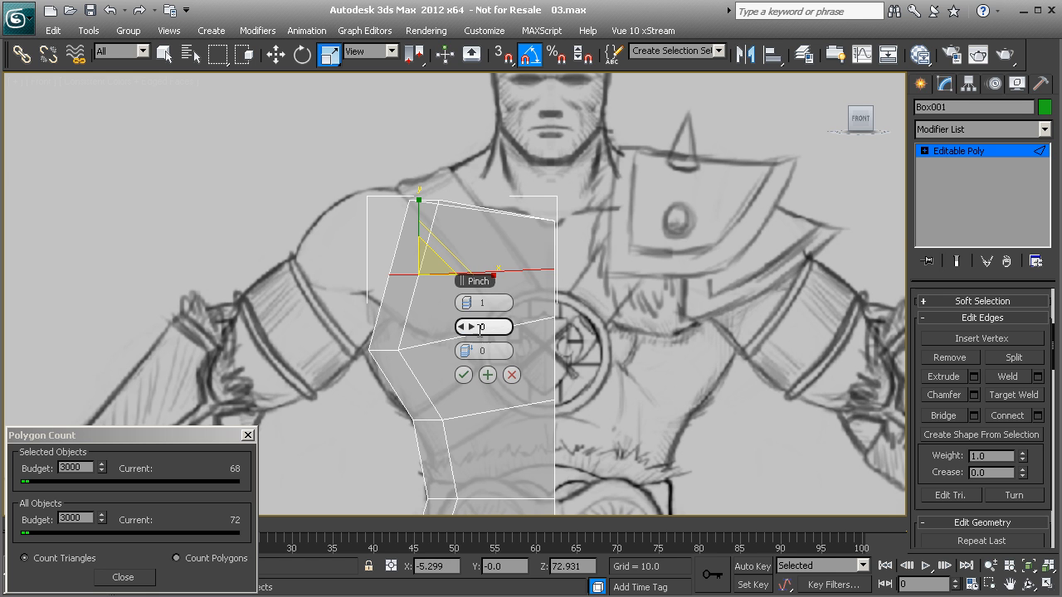
{"action": "middle_click_drag", "start_coordinate": [438, 326], "coordinate": [208, 274]}
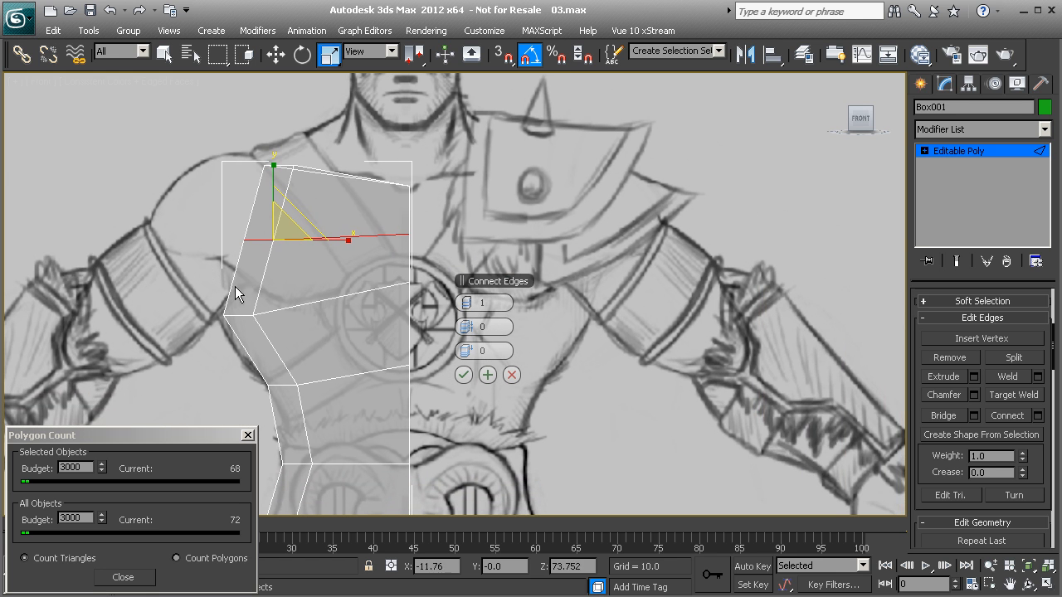
{"action": "left_click_drag", "start_coordinate": [473, 354], "coordinate": [349, 358]}
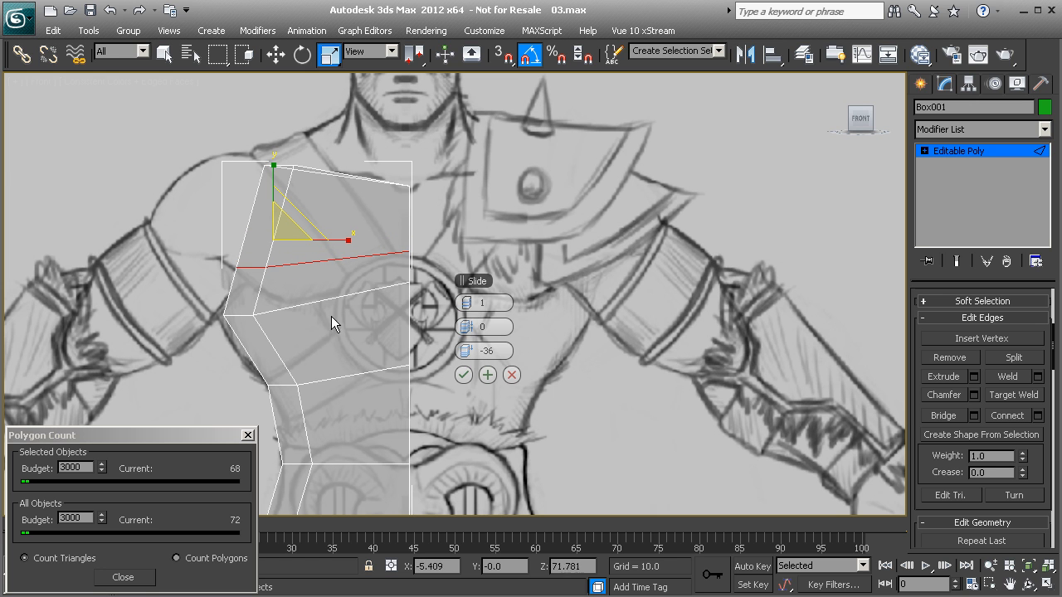
{"action": "left_click", "coordinate": [463, 375]}
Step: Move the front centre vertex of the new chest loop forward to the sketched chest outline in the Left view
{"action": "scroll", "coordinate": [315, 303], "scroll_direction": "down", "scroll_amount": 1}
{"action": "key", "text": "p"}
{"action": "middle_click_drag", "start_coordinate": [269, 300], "coordinate": [378, 311], "text": "alt"}
{"action": "key", "text": "l"}
{"action": "key", "text": "z"}
{"action": "scroll", "coordinate": [444, 291], "scroll_direction": "down", "scroll_amount": 2}
{"action": "middle_click_drag", "start_coordinate": [614, 341], "coordinate": [480, 289]}
{"action": "key", "text": "1"}
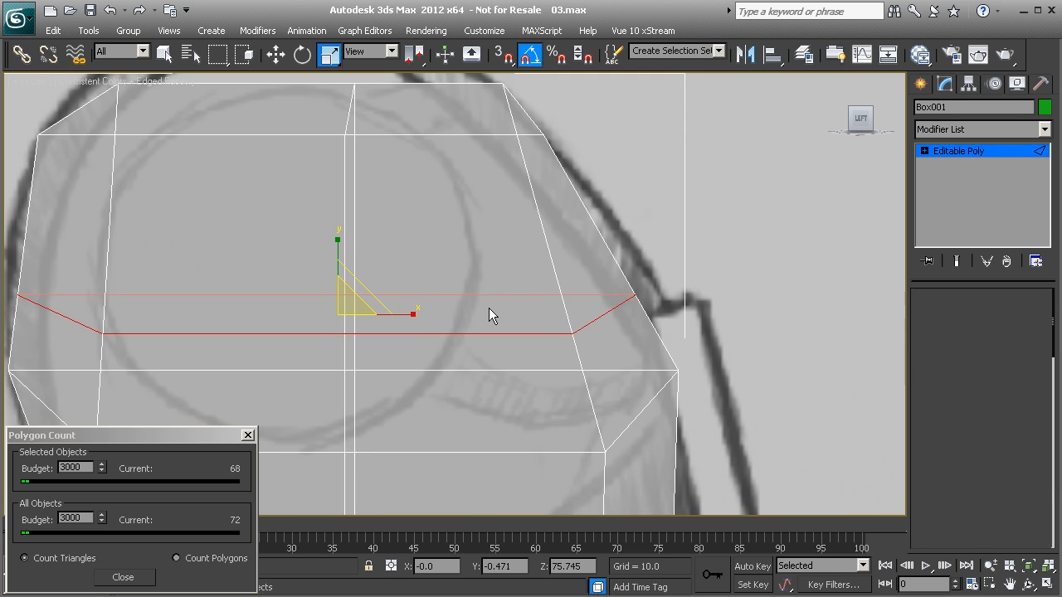
{"action": "left_click", "coordinate": [636, 295]}
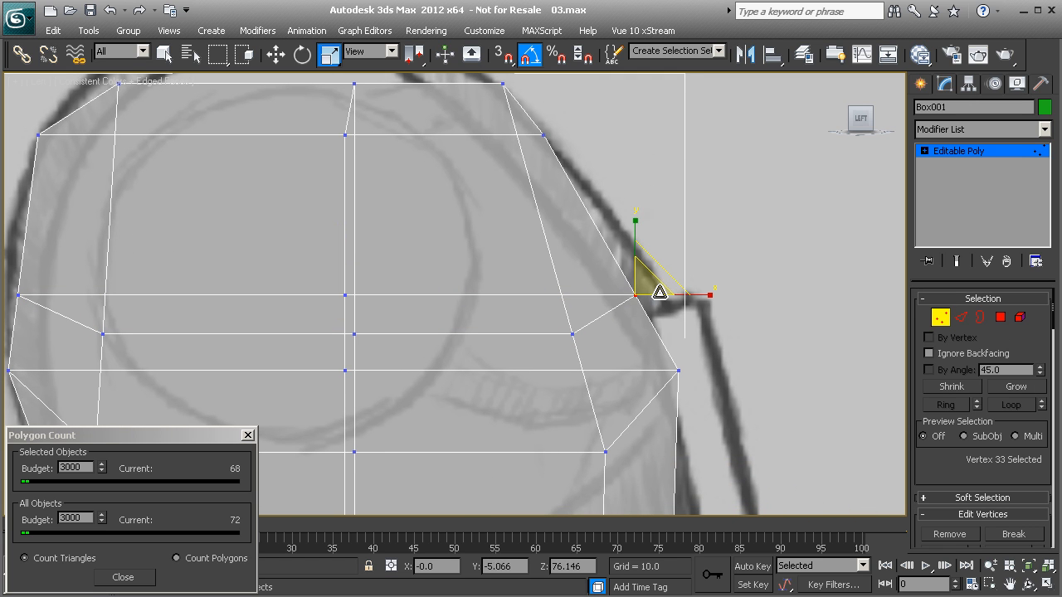
{"action": "key", "text": "w"}
{"action": "left_click_drag", "start_coordinate": [686, 297], "coordinate": [701, 297]}
Step: Move the loop's outer front vertex forward, and shift the outer front vertex of the top row slightly back
{"action": "left_click", "coordinate": [580, 334]}
{"action": "left_click_drag", "start_coordinate": [609, 333], "coordinate": [641, 334]}
{"action": "middle_click_drag", "start_coordinate": [637, 333], "coordinate": [637, 316]}
{"action": "scroll", "coordinate": [630, 314], "scroll_direction": "down", "scroll_amount": 1}
{"action": "middle_click_drag", "start_coordinate": [550, 171], "coordinate": [566, 219]}
{"action": "left_click", "coordinate": [519, 137]}
{"action": "left_click_drag", "start_coordinate": [568, 137], "coordinate": [560, 137]}
{"action": "middle_click_drag", "start_coordinate": [474, 183], "coordinate": [587, 172]}
Step: Raise the loop's rear centre and outer rear vertices and fit them to the upper back outline
{"action": "scroll", "coordinate": [332, 176], "scroll_direction": "down", "scroll_amount": 1}
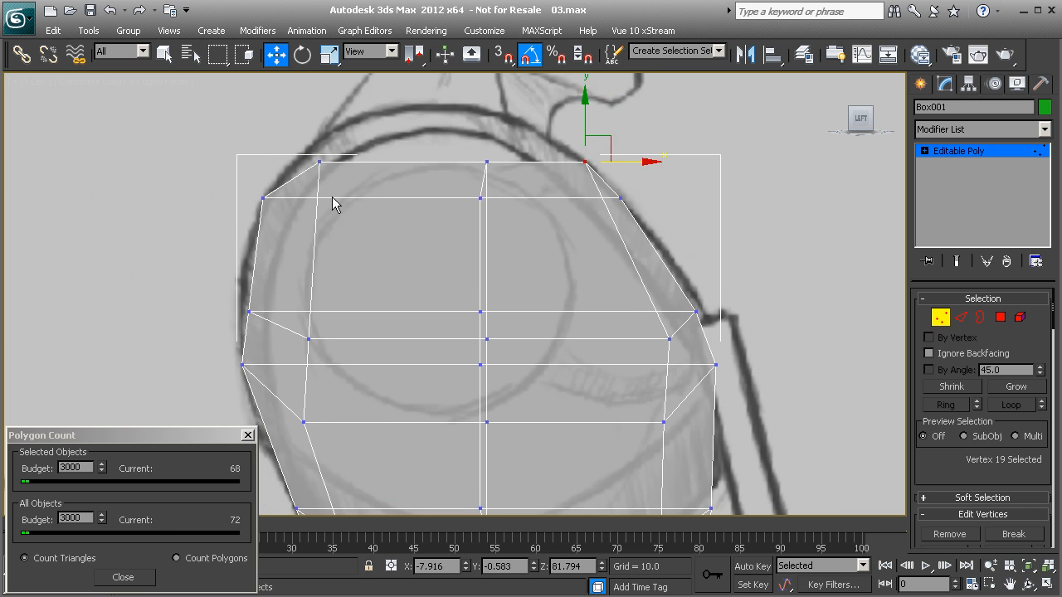
{"action": "middle_click_drag", "start_coordinate": [352, 277], "coordinate": [351, 197]}
{"action": "middle_click_drag", "start_coordinate": [389, 243], "coordinate": [327, 233]}
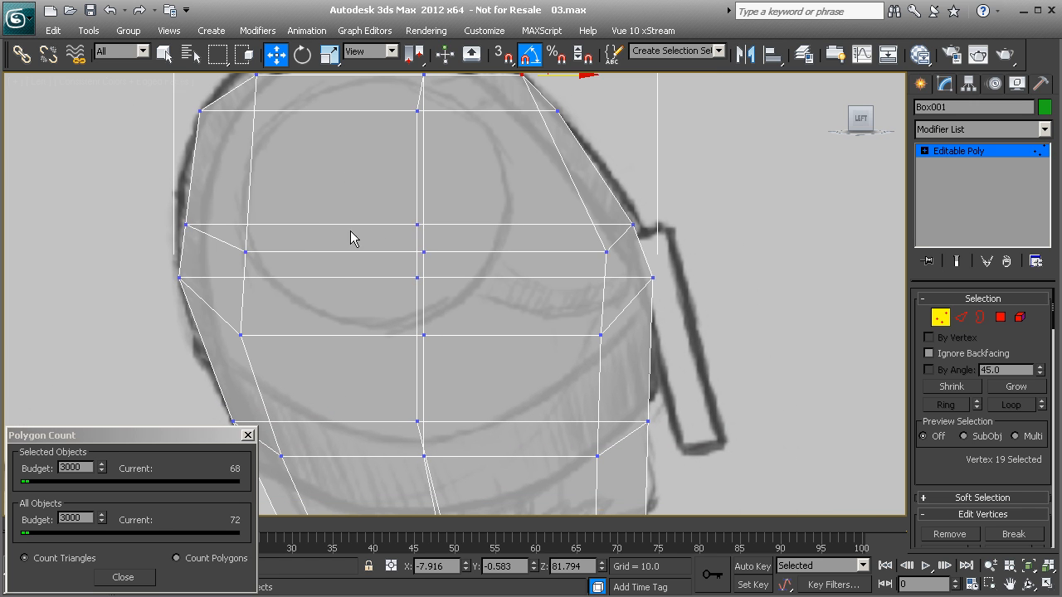
{"action": "scroll", "coordinate": [373, 233], "scroll_direction": "down", "scroll_amount": 1}
{"action": "left_click", "coordinate": [206, 231]}
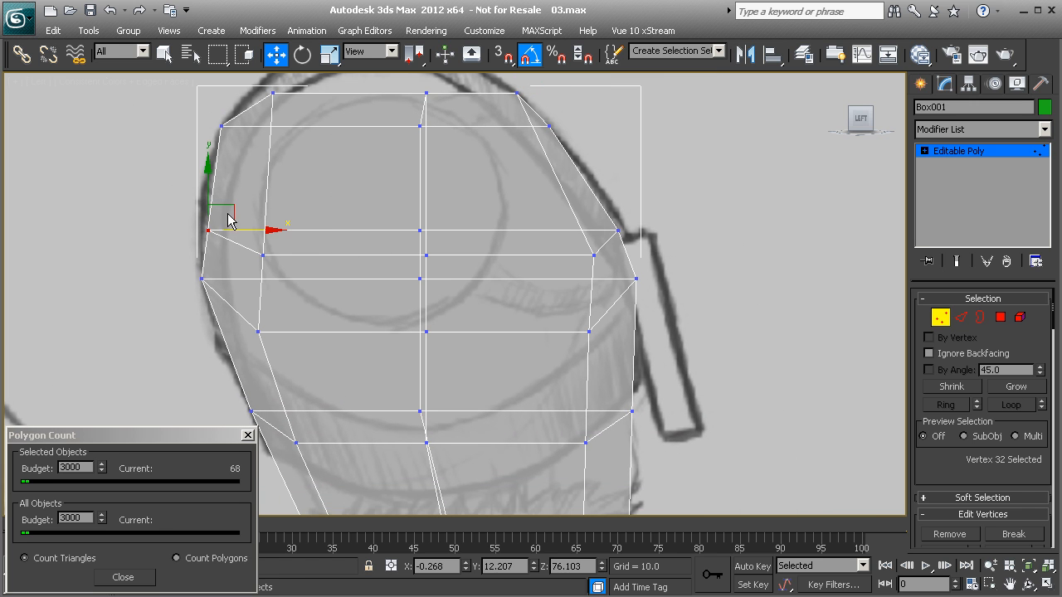
{"action": "left_click_drag", "start_coordinate": [217, 220], "coordinate": [211, 166]}
{"action": "left_click", "coordinate": [262, 257]}
{"action": "left_click_drag", "start_coordinate": [286, 230], "coordinate": [274, 167]}
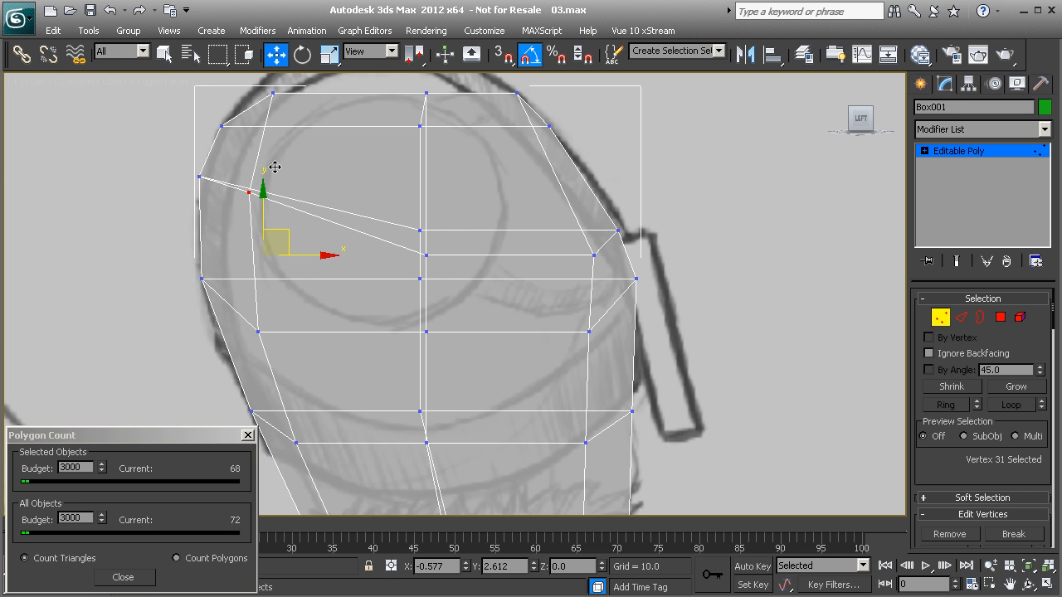
Step: Raise the loop's middle side vertex, and move its outer front vertex up and slightly forward
{"action": "left_click", "coordinate": [426, 255]}
{"action": "left_click_drag", "start_coordinate": [446, 234], "coordinate": [446, 208]}
{"action": "left_click", "coordinate": [595, 256]}
{"action": "left_click_drag", "start_coordinate": [614, 236], "coordinate": [608, 222]}
{"action": "scroll", "coordinate": [557, 207], "scroll_direction": "down", "scroll_amount": 1}
Step: Move the loop's front centre vertex forward along Y to -5.229 in Perspective
{"action": "key", "text": "p"}
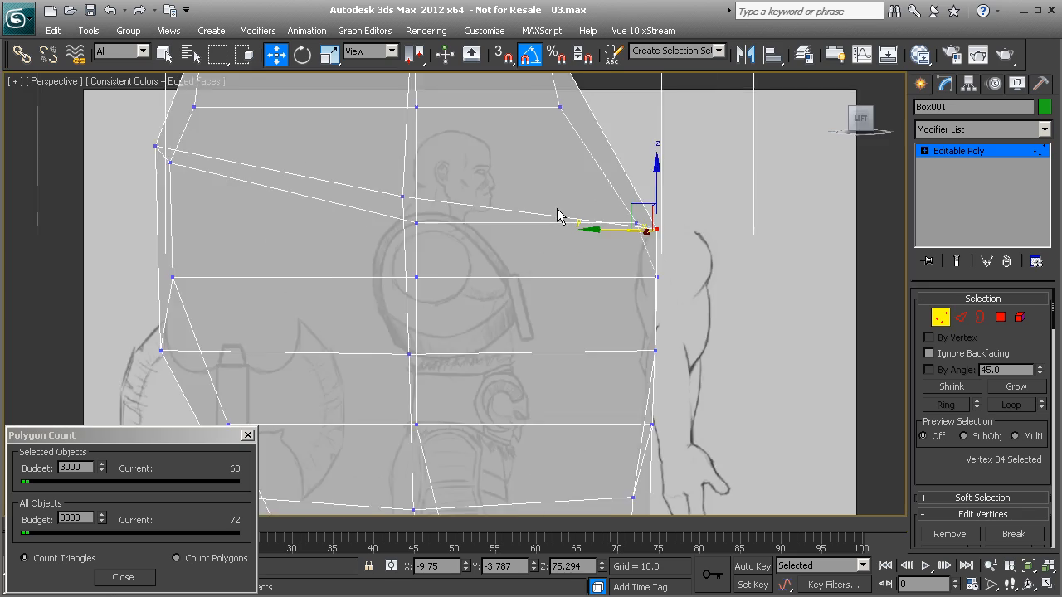
{"action": "scroll", "coordinate": [555, 209], "scroll_direction": "down", "scroll_amount": 3}
{"action": "middle_click_drag", "start_coordinate": [548, 217], "coordinate": [539, 243], "text": "alt"}
{"action": "left_click", "coordinate": [589, 248]}
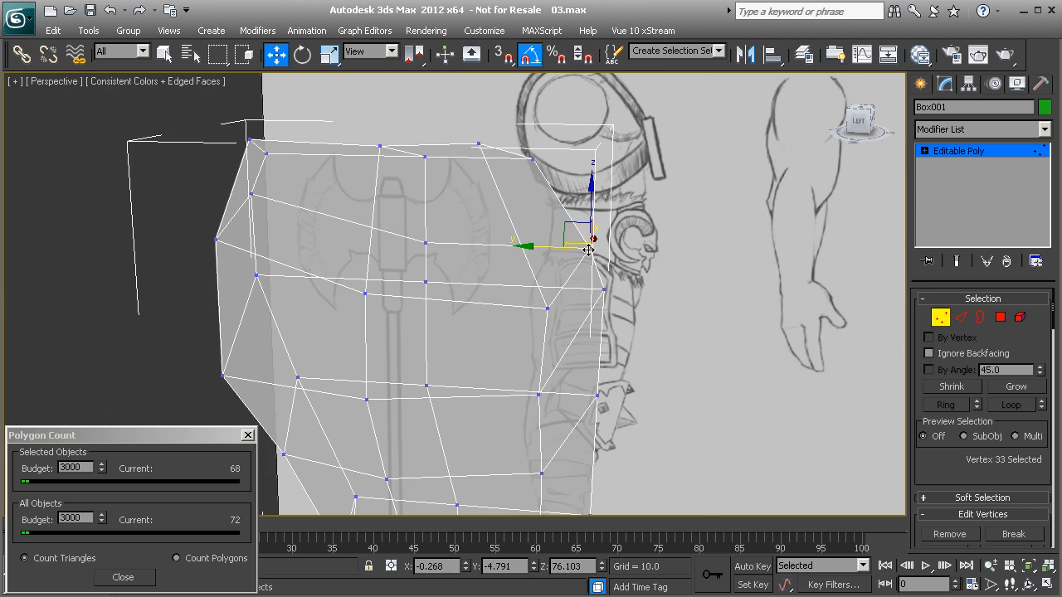
{"action": "left_click_drag", "start_coordinate": [552, 248], "coordinate": [564, 247]}
Step: Examine the torso's overall form from the front, side and three-quarter angles
{"action": "mouse_move", "coordinate": [564, 247]}
{"action": "middle_mouse_down", "text": "alt"}
{"action": "mouse_move", "coordinate": [586, 260]}
{"action": "mouse_move", "coordinate": [524, 234]}
{"action": "mouse_move", "coordinate": [303, 284]}
{"action": "mouse_move", "coordinate": [467, 272]}
{"action": "mouse_move", "coordinate": [540, 237]}
{"action": "mouse_move", "coordinate": [553, 289]}
{"action": "mouse_move", "coordinate": [406, 299]}
{"action": "mouse_move", "coordinate": [542, 284]}
{"action": "mouse_move", "coordinate": [512, 335]}
{"action": "mouse_move", "coordinate": [351, 304]}
{"action": "mouse_move", "coordinate": [413, 237]}
{"action": "mouse_move", "coordinate": [418, 263]}
{"action": "mouse_move", "coordinate": [354, 258]}
{"action": "mouse_move", "coordinate": [441, 253]}
{"action": "mouse_move", "coordinate": [356, 303]}
{"action": "mouse_move", "coordinate": [490, 320]}
{"action": "mouse_move", "coordinate": [569, 285]}
{"action": "mouse_move", "coordinate": [547, 193]}
{"action": "mouse_move", "coordinate": [507, 214]}
{"action": "mouse_move", "coordinate": [467, 213]}
{"action": "mouse_move", "coordinate": [477, 214]}
{"action": "middle_mouse_up", "text": "alt"}
{"action": "scroll", "coordinate": [415, 239], "scroll_direction": "down", "scroll_amount": 2}
{"action": "scroll", "coordinate": [441, 254], "scroll_direction": "up", "scroll_amount": 4}
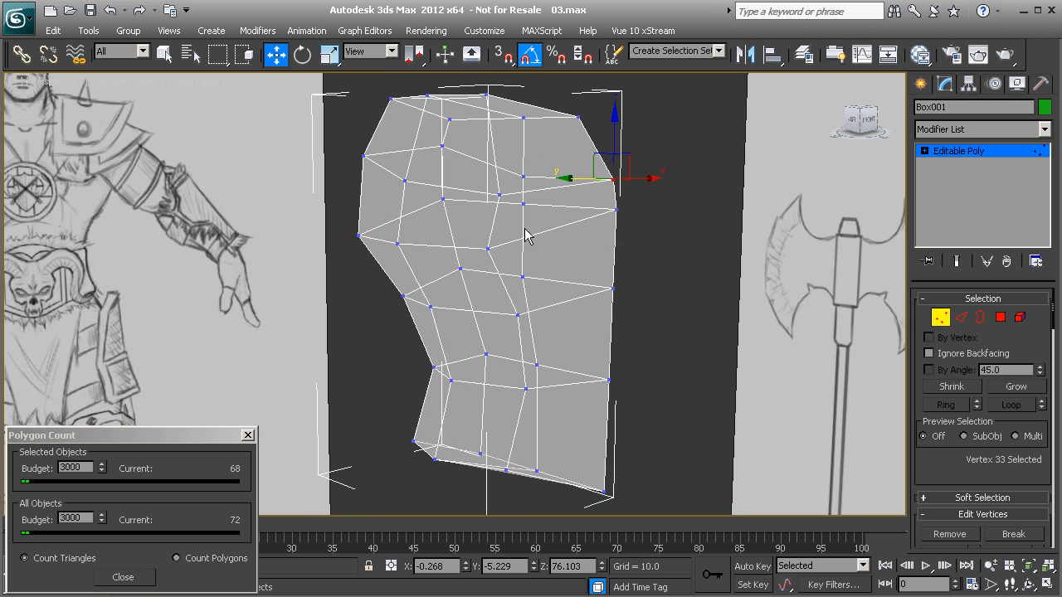
{"action": "middle_click_drag", "start_coordinate": [548, 257], "coordinate": [540, 200], "text": "alt"}
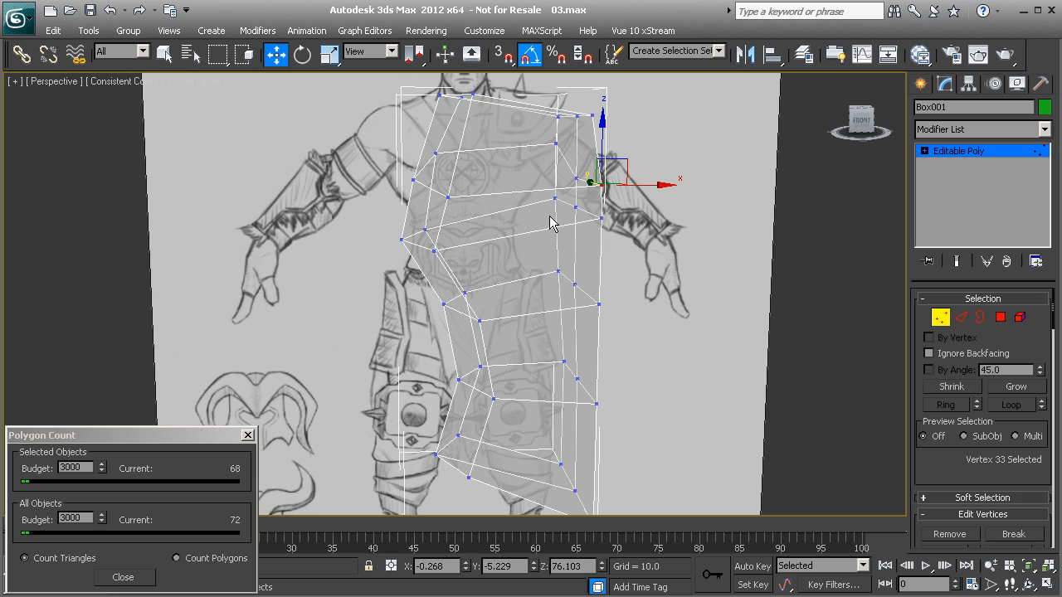
{"action": "middle_click_drag", "start_coordinate": [490, 299], "coordinate": [378, 170], "text": "alt"}
{"action": "mouse_move", "coordinate": [399, 326]}
{"action": "middle_mouse_down", "text": "alt"}
{"action": "mouse_move", "coordinate": [486, 315]}
{"action": "mouse_move", "coordinate": [413, 316]}
{"action": "middle_mouse_up", "text": "alt"}
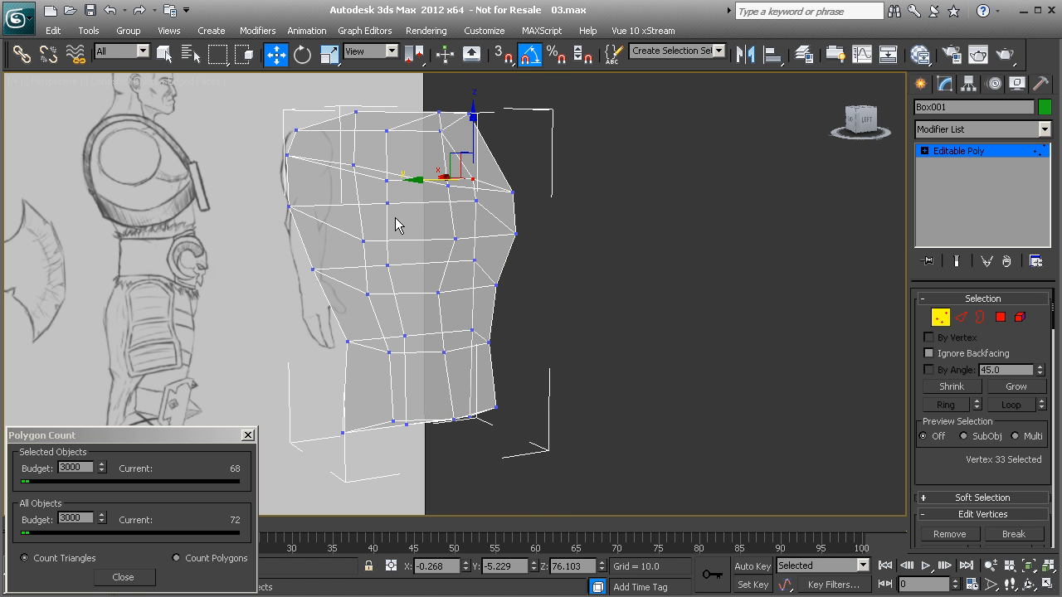
{"action": "middle_click_drag", "start_coordinate": [417, 227], "coordinate": [395, 259], "text": "alt"}
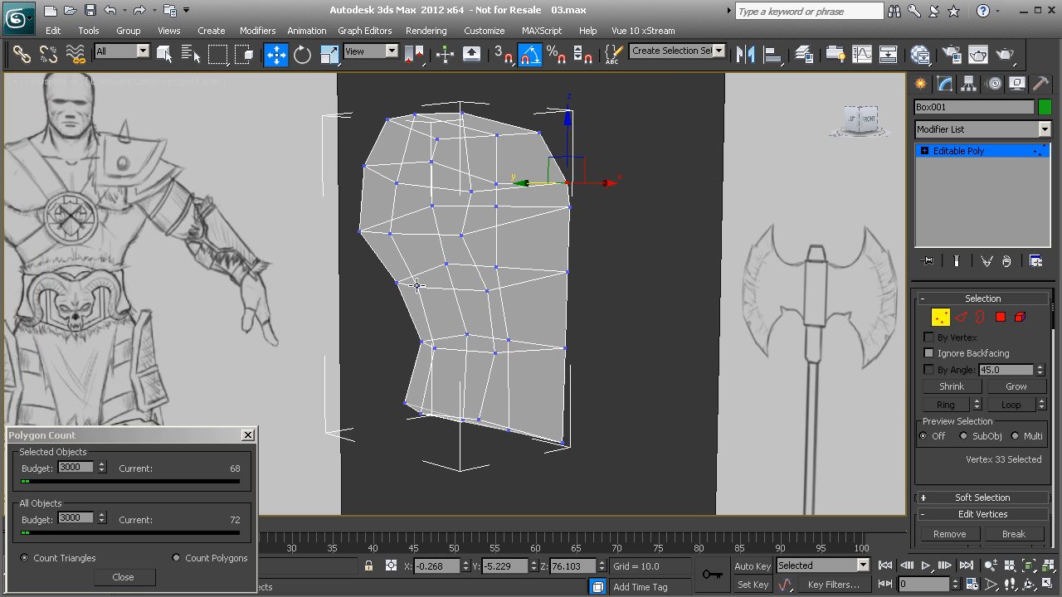
{"action": "mouse_move", "coordinate": [468, 316]}
{"action": "middle_mouse_down", "text": "alt"}
{"action": "mouse_move", "coordinate": [467, 325]}
{"action": "mouse_move", "coordinate": [425, 322]}
{"action": "middle_mouse_up", "text": "alt"}
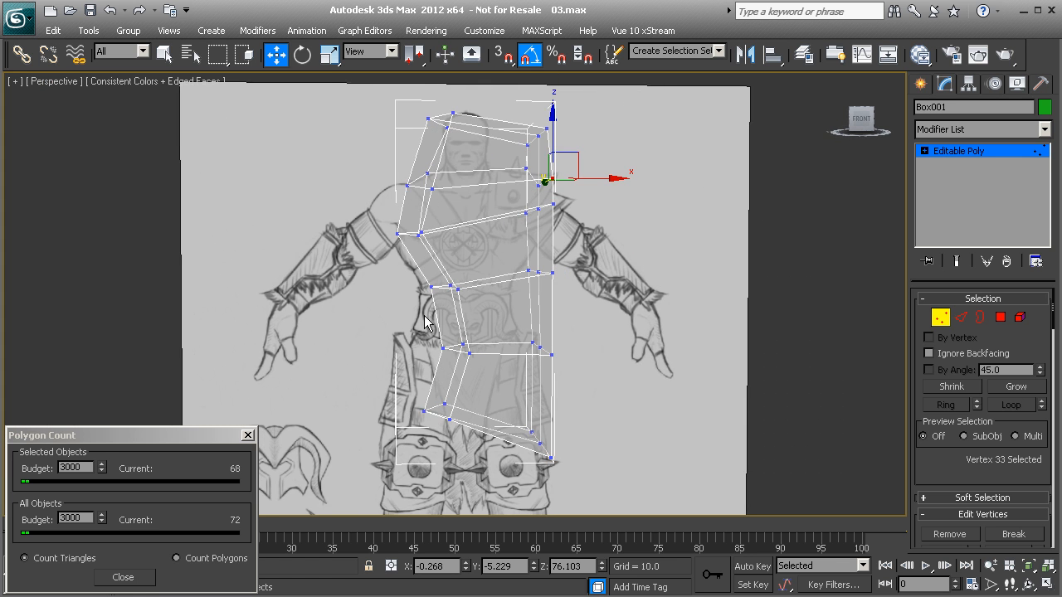
Step: Move the underarm-level side vertices slightly inward toward the centre in the Front view
{"action": "key", "text": "f"}
{"action": "scroll", "coordinate": [424, 319], "scroll_direction": "up", "scroll_amount": 6}
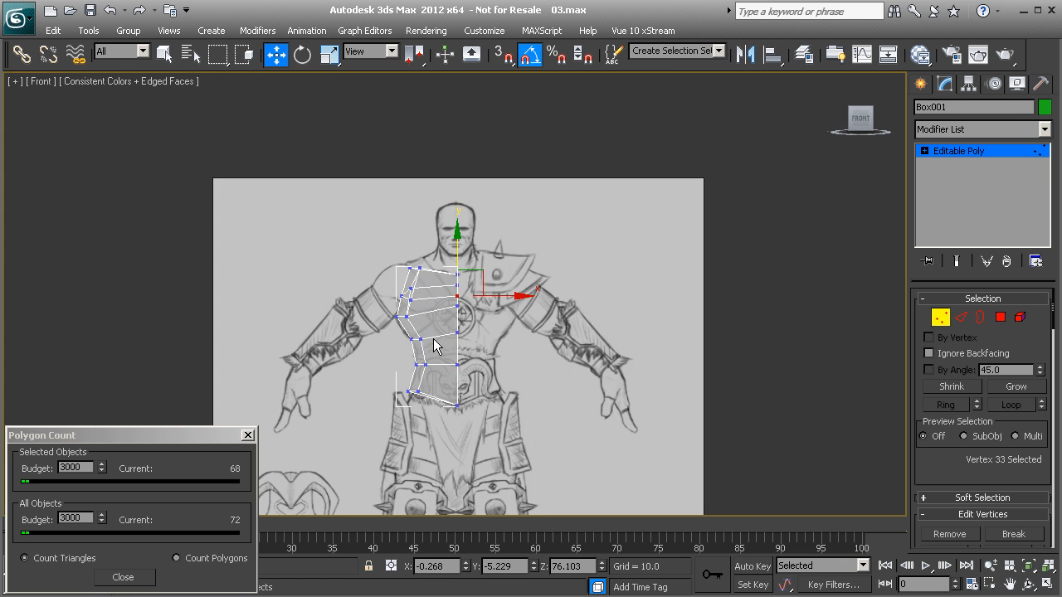
{"action": "scroll", "coordinate": [417, 359], "scroll_direction": "up", "scroll_amount": 4}
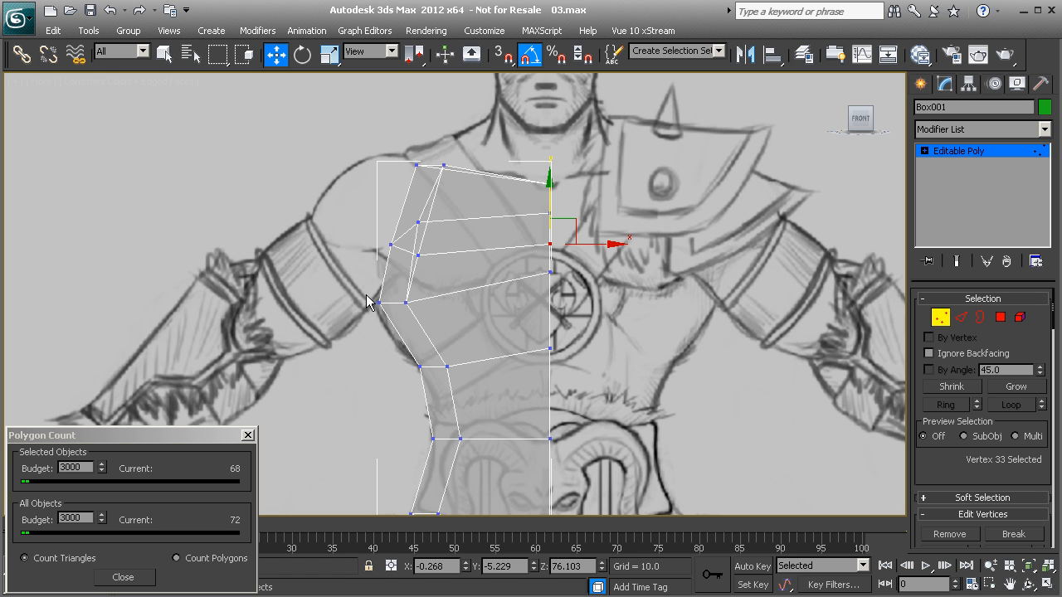
{"action": "left_click_drag", "start_coordinate": [424, 304], "coordinate": [432, 304]}
Step: Connect the ring of vertical edges between underarm and upper waist with 1 segment, pinch 0 and slide -36
{"action": "key", "text": "2"}
{"action": "left_click", "coordinate": [433, 334]}
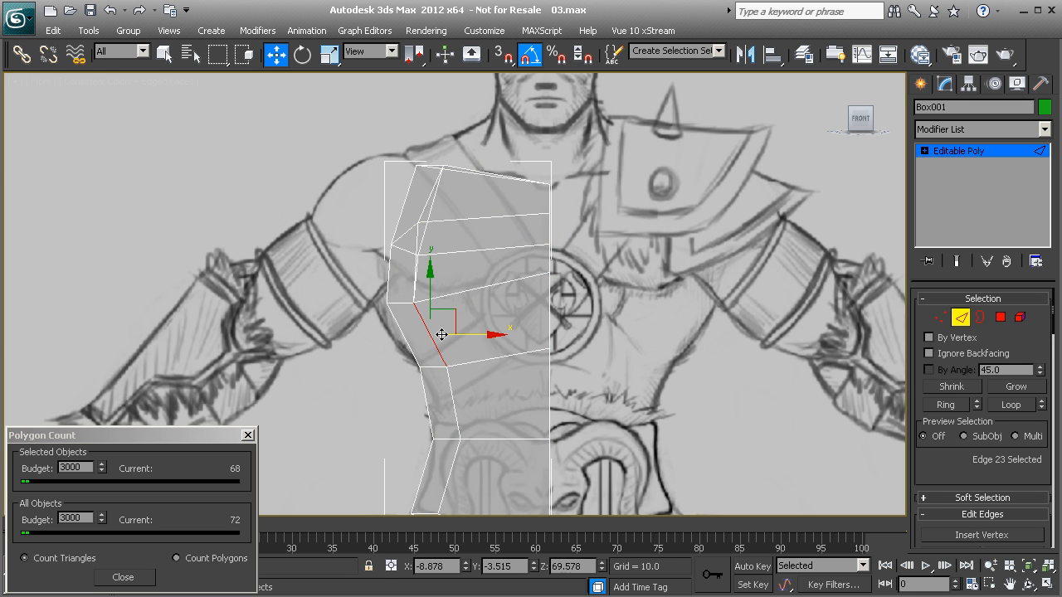
{"action": "left_click", "coordinate": [549, 323], "text": "shift"}
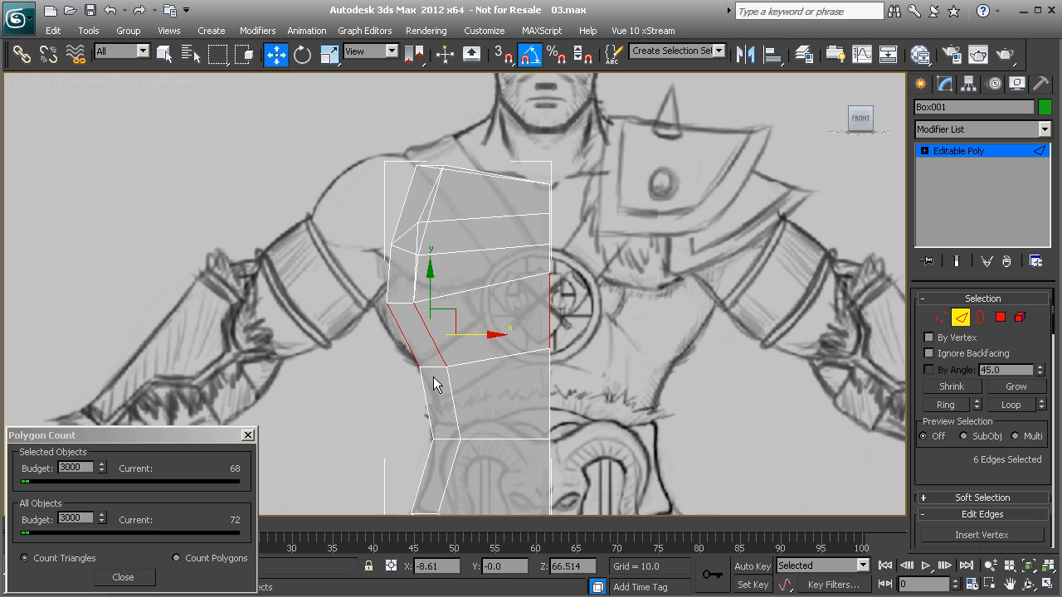
{"action": "scroll", "coordinate": [995, 481], "scroll_direction": "down", "scroll_amount": 5}
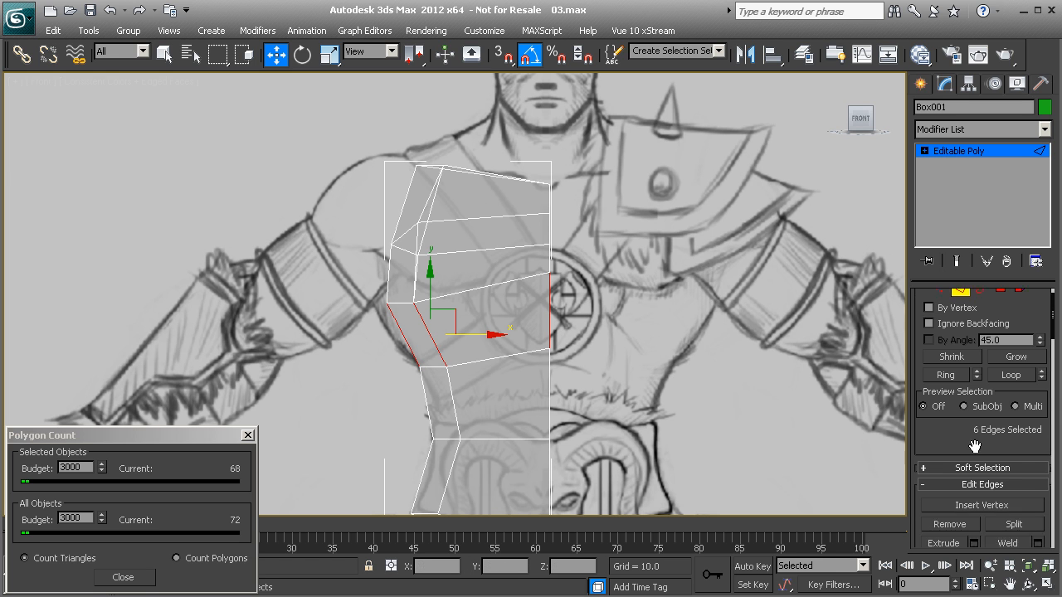
{"action": "left_click", "coordinate": [1036, 430]}
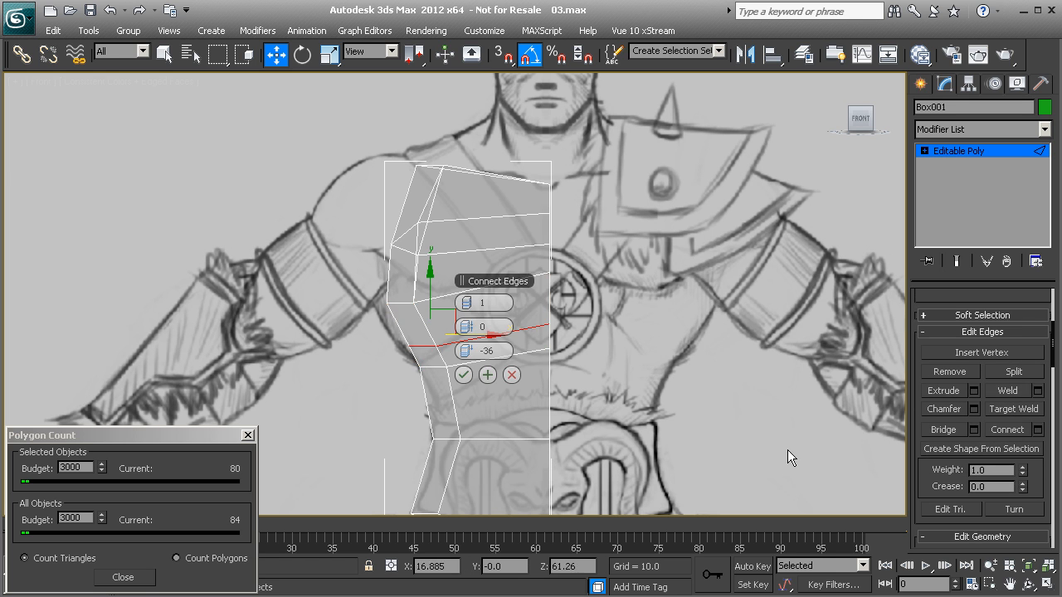
{"action": "left_click", "coordinate": [463, 375]}
Step: Move the new loop's side vertices outward to the sketched silhouette, and raise its centre vertices to Z 72.03 in the Front view
{"action": "key", "text": "1"}
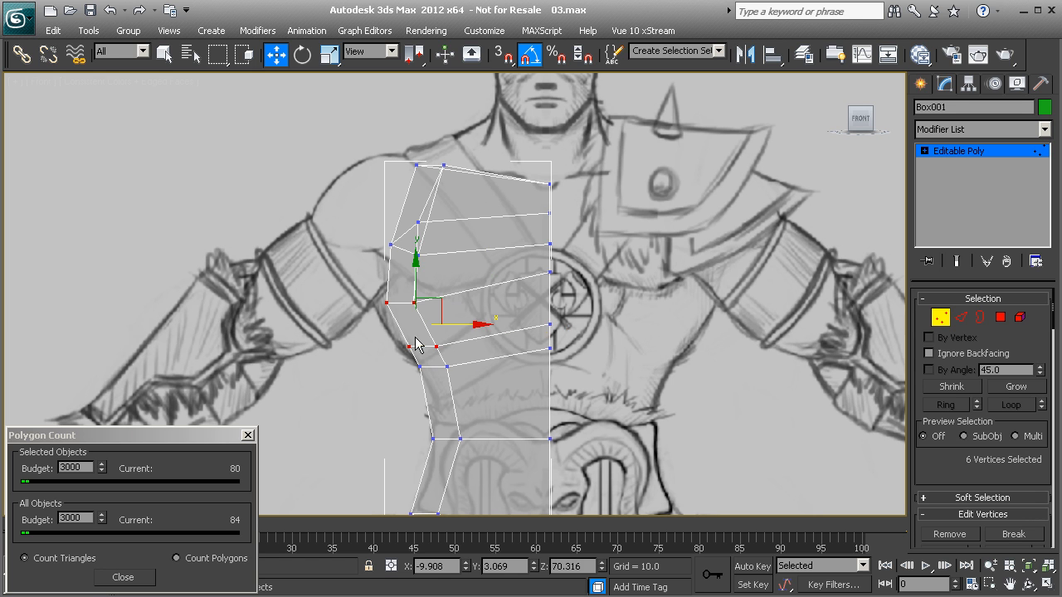
{"action": "left_click_drag", "start_coordinate": [450, 323], "coordinate": [428, 316]}
{"action": "left_click_drag", "start_coordinate": [570, 333], "coordinate": [546, 253]}
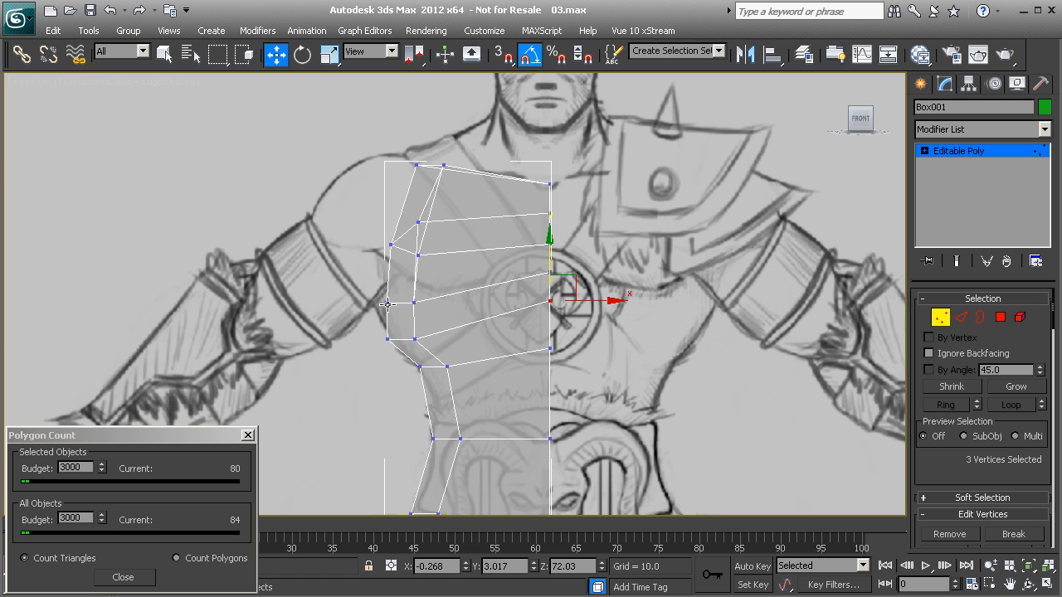
Step: Move the underarm row's side vertices inward and up, placing the front one at X -8.395, Z 72.722 in the Front view
{"action": "left_click_drag", "start_coordinate": [409, 303], "coordinate": [437, 290]}
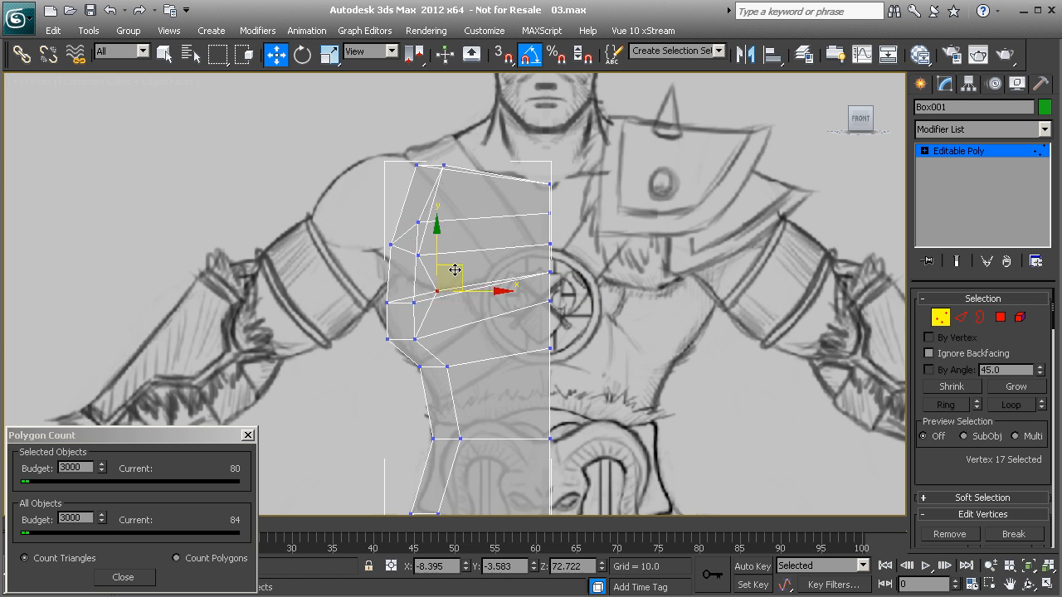
{"action": "left_click", "coordinate": [388, 305]}
{"action": "left_click_drag", "start_coordinate": [411, 281], "coordinate": [454, 272]}
Step: Shift the underarm row's back vertex and the back vertex just below it outward along X in Perspective
{"action": "key", "text": "p"}
{"action": "middle_click_drag", "start_coordinate": [446, 289], "coordinate": [533, 322], "text": "alt"}
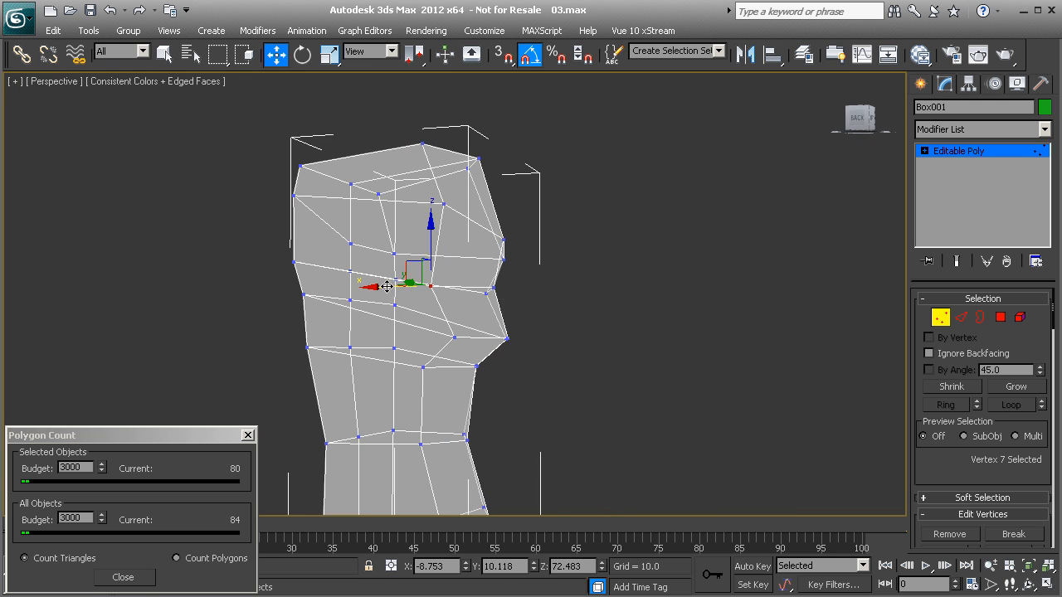
{"action": "left_click_drag", "start_coordinate": [376, 287], "coordinate": [395, 287]}
{"action": "mouse_move", "coordinate": [472, 300]}
{"action": "middle_mouse_down", "text": "alt"}
{"action": "mouse_move", "coordinate": [458, 302]}
{"action": "mouse_move", "coordinate": [479, 305]}
{"action": "middle_mouse_up", "text": "alt"}
{"action": "left_click", "coordinate": [443, 332]}
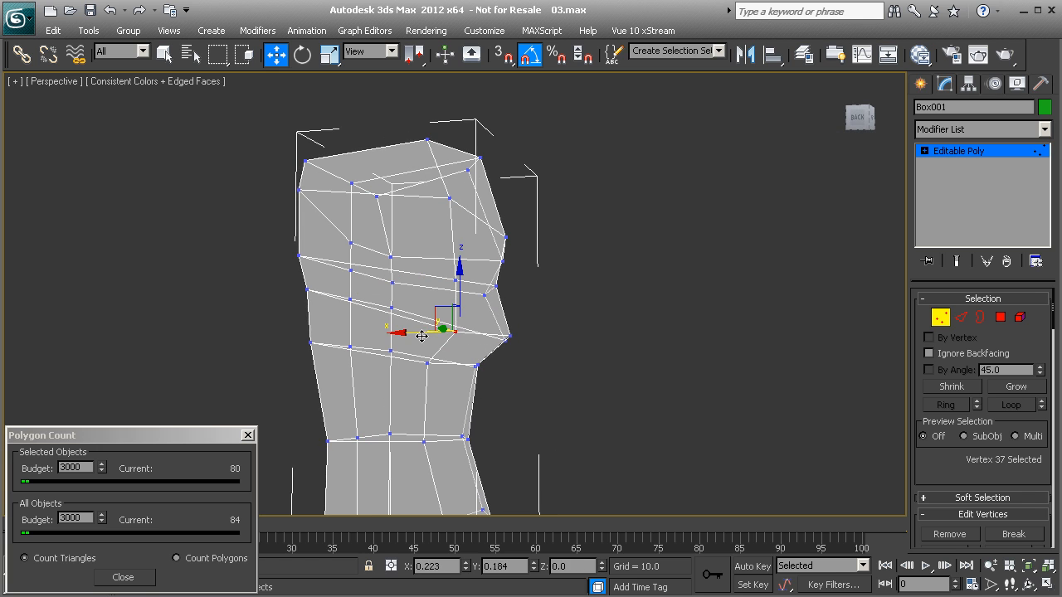
{"action": "key", "text": "l"}
{"action": "mouse_move", "coordinate": [406, 335]}
{"action": "middle_mouse_down", "text": "alt"}
{"action": "mouse_move", "coordinate": [313, 344]}
{"action": "mouse_move", "coordinate": [409, 300]}
{"action": "mouse_move", "coordinate": [359, 330]}
{"action": "mouse_move", "coordinate": [479, 327]}
{"action": "mouse_move", "coordinate": [507, 287]}
{"action": "mouse_move", "coordinate": [484, 346]}
{"action": "mouse_move", "coordinate": [480, 322]}
{"action": "mouse_move", "coordinate": [510, 290]}
{"action": "mouse_move", "coordinate": [462, 301]}
{"action": "mouse_move", "coordinate": [379, 290]}
{"action": "mouse_move", "coordinate": [464, 285]}
{"action": "mouse_move", "coordinate": [415, 326]}
{"action": "mouse_move", "coordinate": [379, 379]}
{"action": "mouse_move", "coordinate": [411, 336]}
{"action": "middle_mouse_up", "text": "alt"}
Step: Adjust the underarm row's side vertices in the Front view, moving the outermost one outward to X -11.711
{"action": "left_click", "coordinate": [518, 278]}
{"action": "left_click", "coordinate": [427, 292]}
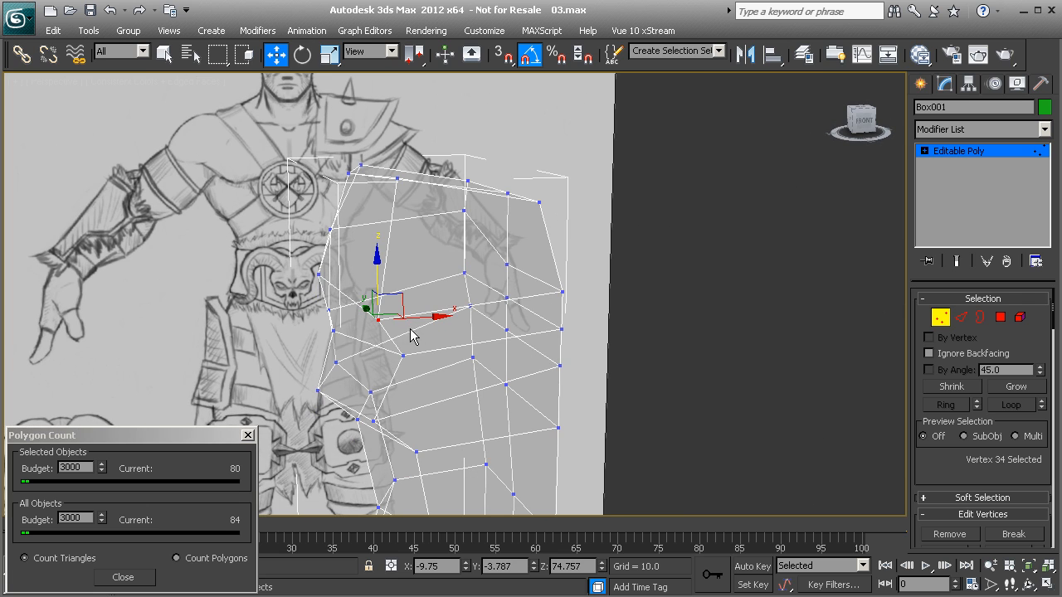
{"action": "key", "text": "f"}
{"action": "scroll", "coordinate": [489, 332], "scroll_direction": "up", "scroll_amount": 8}
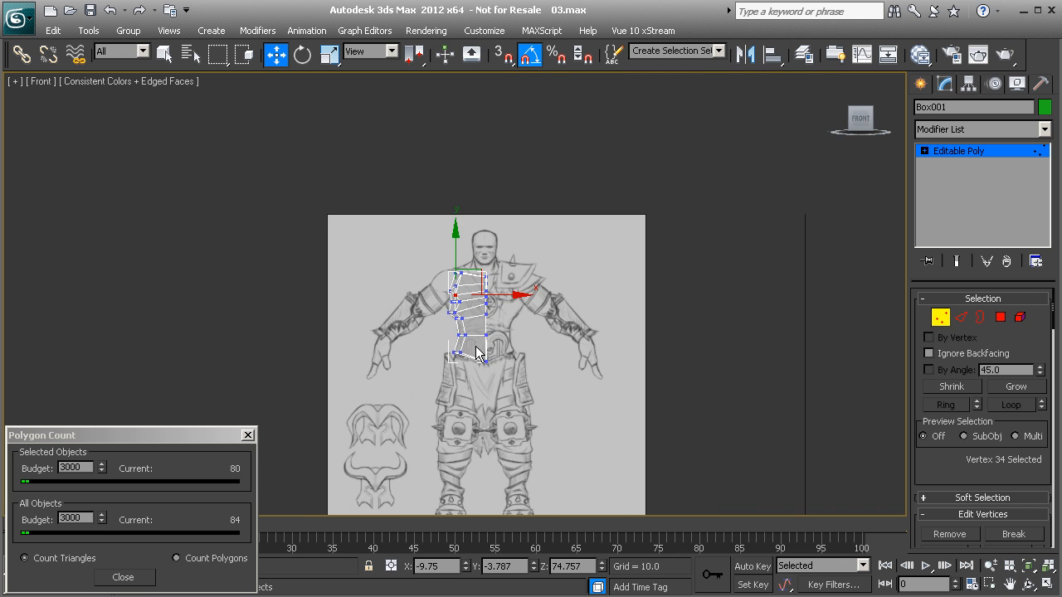
{"action": "scroll", "coordinate": [440, 313], "scroll_direction": "up", "scroll_amount": 6}
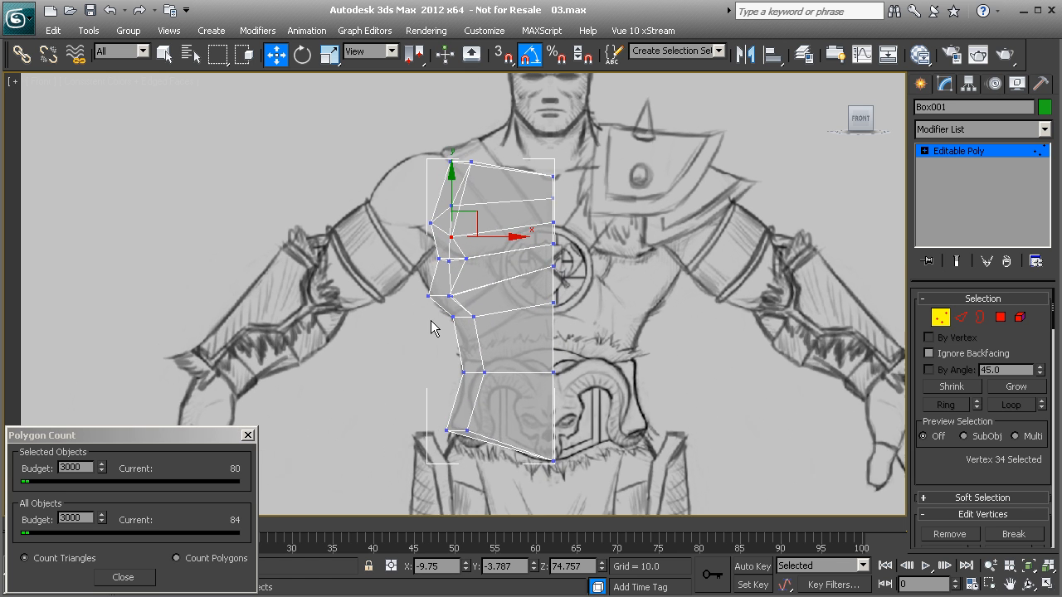
{"action": "left_click_drag", "start_coordinate": [463, 263], "coordinate": [481, 254]}
{"action": "left_click", "coordinate": [422, 262]}
{"action": "left_click", "coordinate": [430, 252]}
{"action": "middle_click_drag", "start_coordinate": [474, 251], "coordinate": [467, 263]}
Step: Examine the reshaped chest and underarm area from several angles in Perspective
{"action": "scroll", "coordinate": [477, 307], "scroll_direction": "down", "scroll_amount": 2}
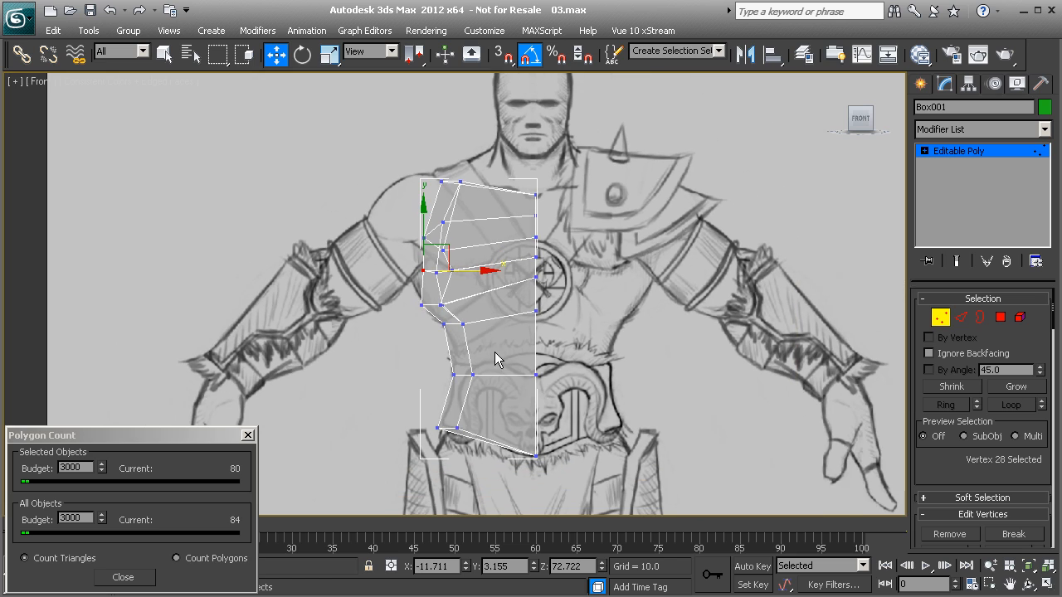
{"action": "key", "text": "p"}
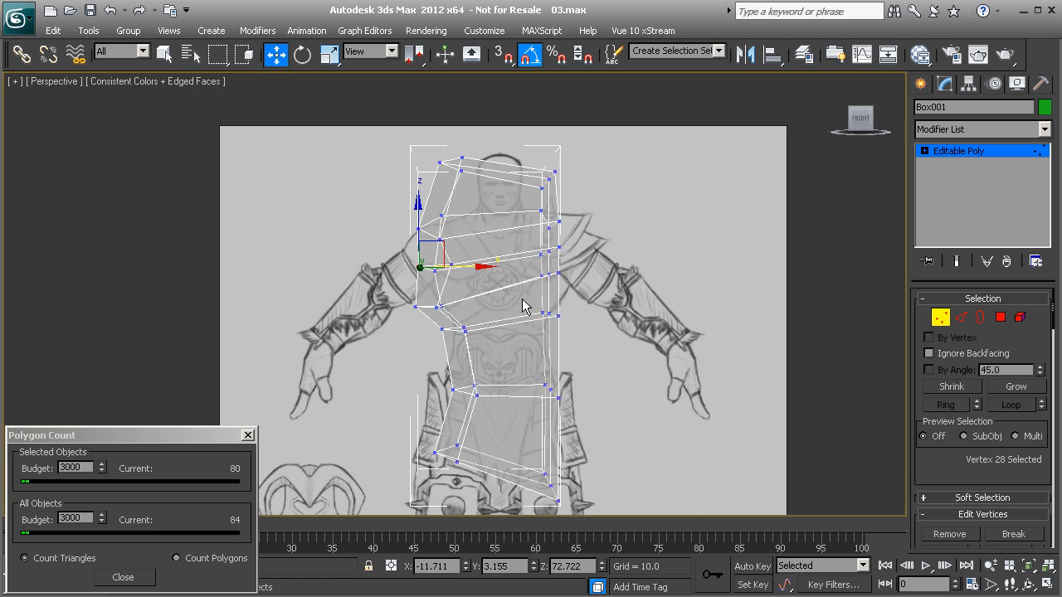
{"action": "scroll", "coordinate": [523, 307], "scroll_direction": "down", "scroll_amount": 2}
{"action": "mouse_move", "coordinate": [455, 291]}
{"action": "middle_mouse_down", "text": "alt"}
{"action": "mouse_move", "coordinate": [548, 283]}
{"action": "mouse_move", "coordinate": [598, 311]}
{"action": "mouse_move", "coordinate": [540, 274]}
{"action": "mouse_move", "coordinate": [569, 260]}
{"action": "mouse_move", "coordinate": [613, 271]}
{"action": "mouse_move", "coordinate": [586, 296]}
{"action": "mouse_move", "coordinate": [440, 295]}
{"action": "mouse_move", "coordinate": [394, 274]}
{"action": "mouse_move", "coordinate": [469, 304]}
{"action": "mouse_move", "coordinate": [551, 287]}
{"action": "mouse_move", "coordinate": [514, 284]}
{"action": "middle_mouse_up", "text": "alt"}
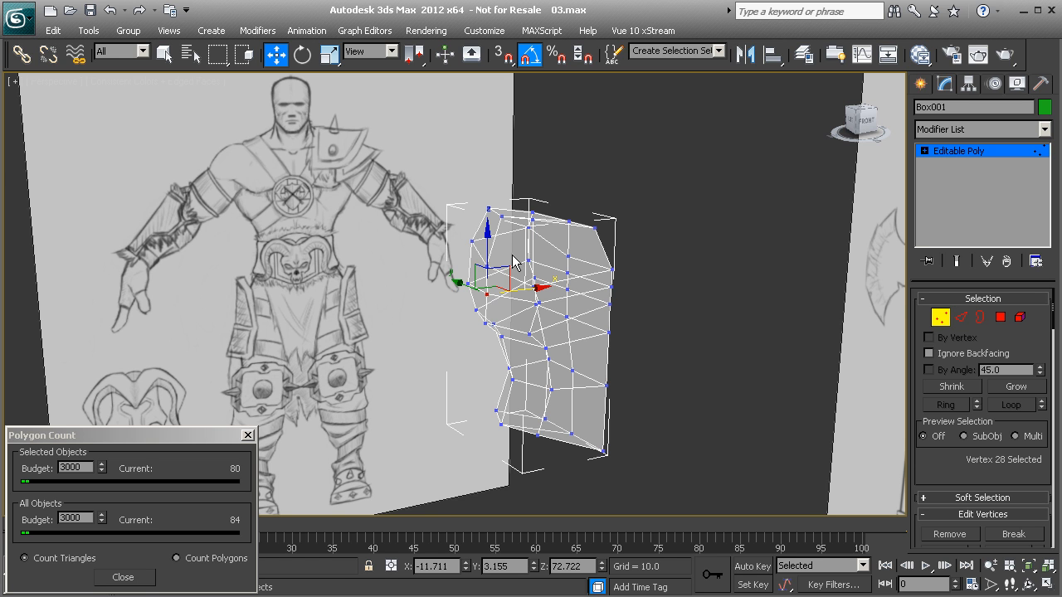
{"action": "middle_click_drag", "start_coordinate": [508, 262], "coordinate": [500, 251], "text": "alt"}
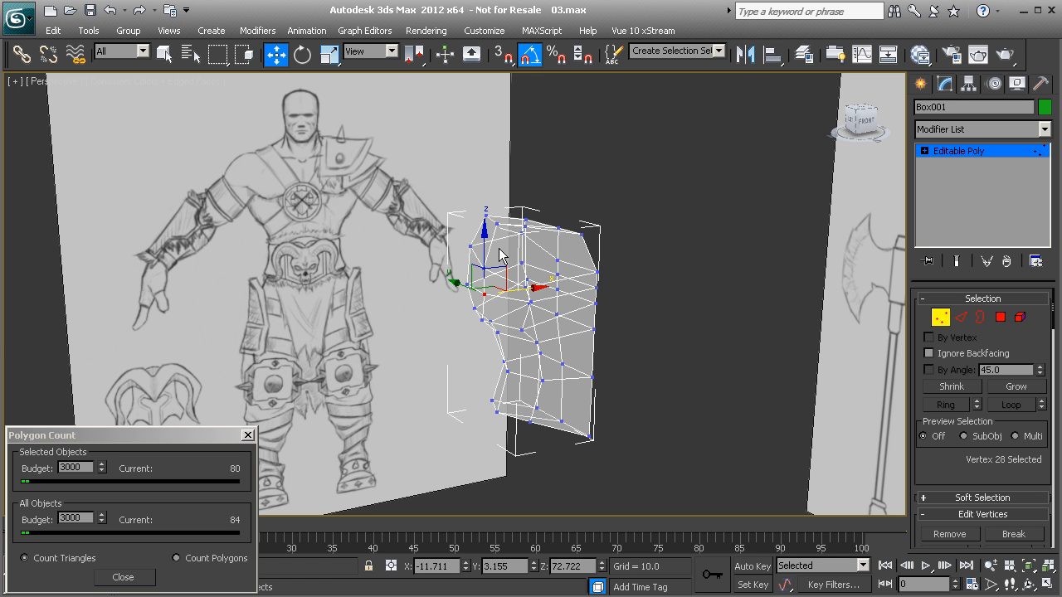
{"action": "middle_click_drag", "start_coordinate": [443, 320], "coordinate": [466, 302], "text": "alt"}
{"action": "scroll", "coordinate": [496, 320], "scroll_direction": "up", "scroll_amount": 3}
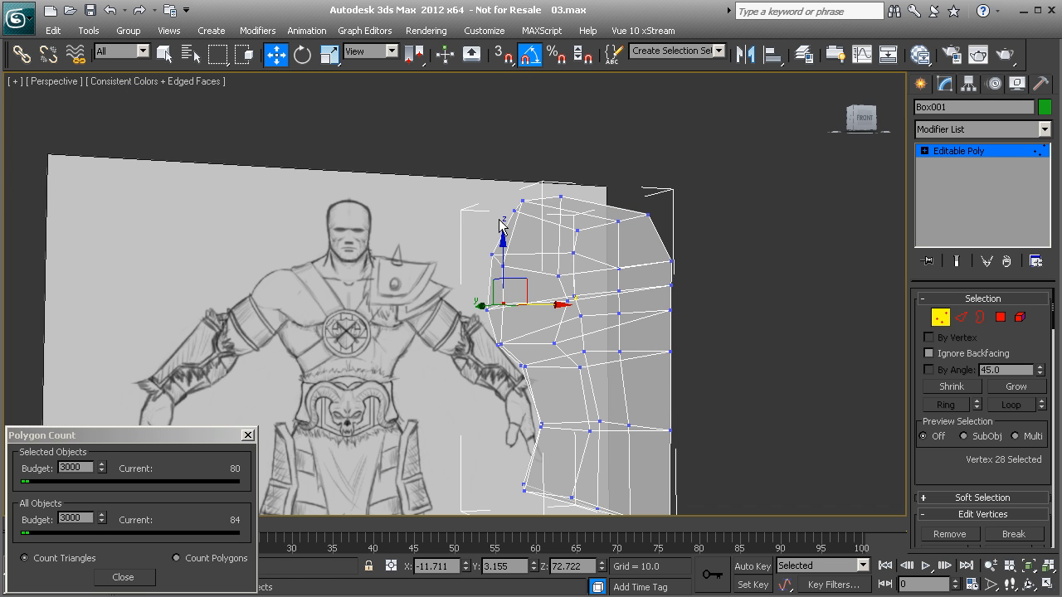